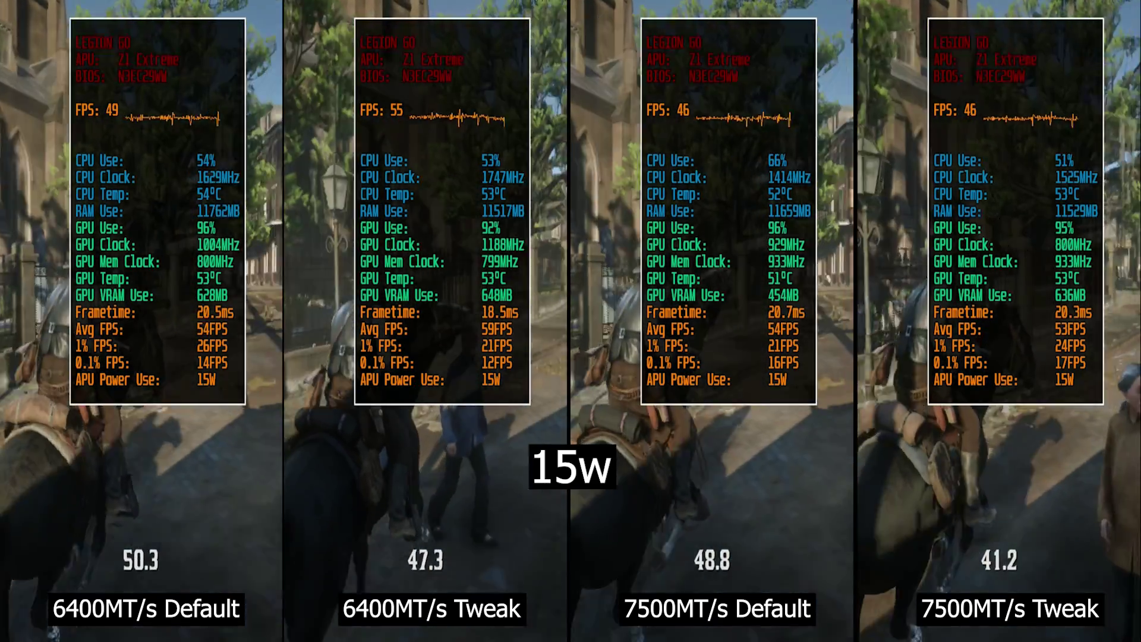
Highlight the Manufacturer=Samsung and PartNumber lines in the wmic memorychip output
left_click_drag(2, 240, 142, 245)
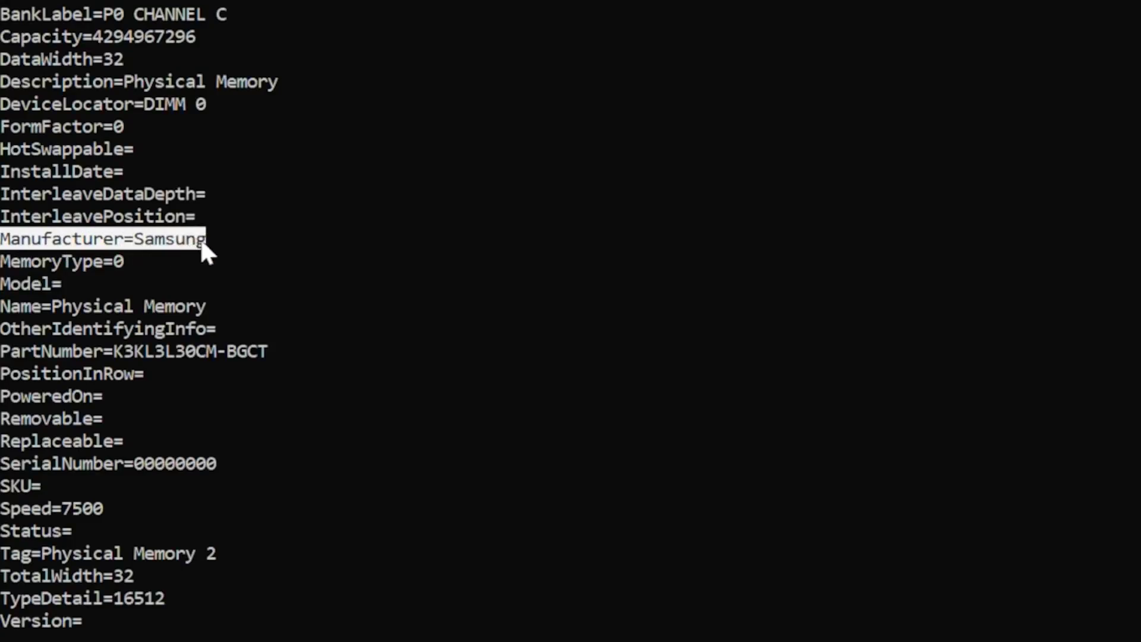
left_click_drag(2, 352, 263, 351)
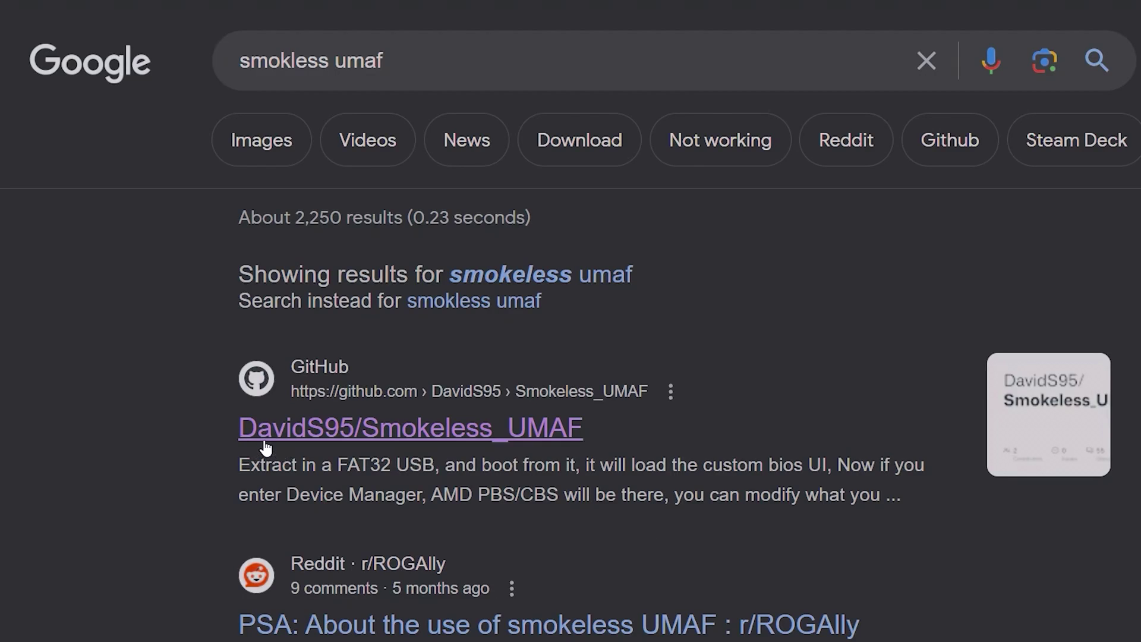
Open the DavidS95/Smokeless_UMAF result from the 'smokeless umaf' Google search
left_click(433, 436)
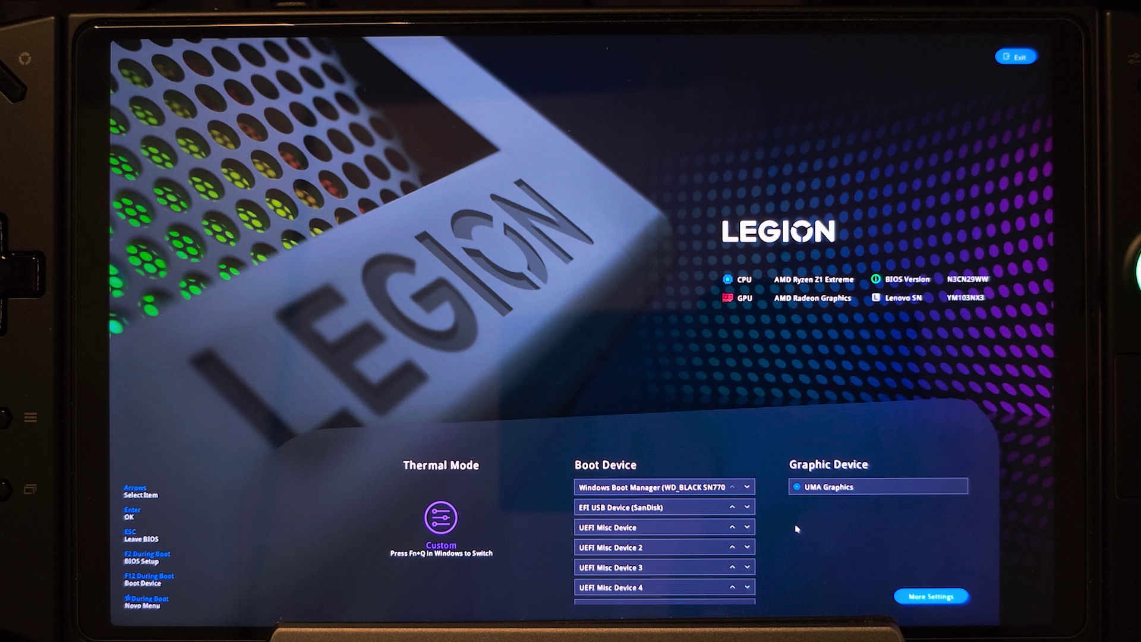
Boot the EFI USB Device first and set Maximum Memory Data Clock Speed to 6400MT/s
left_click(732, 507)
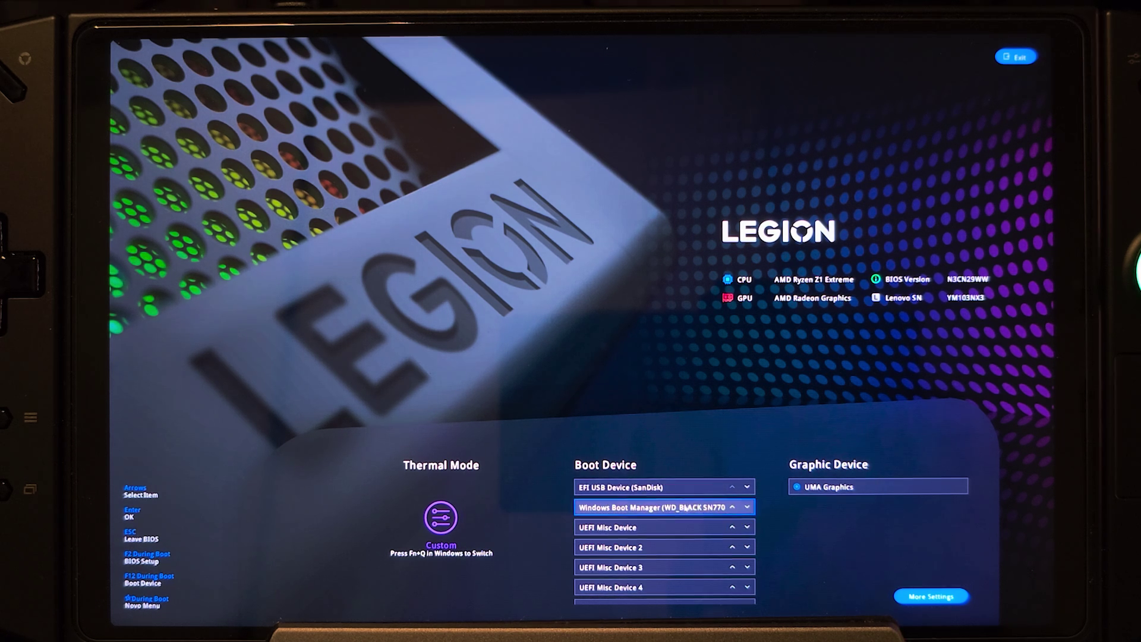
left_click(925, 595)
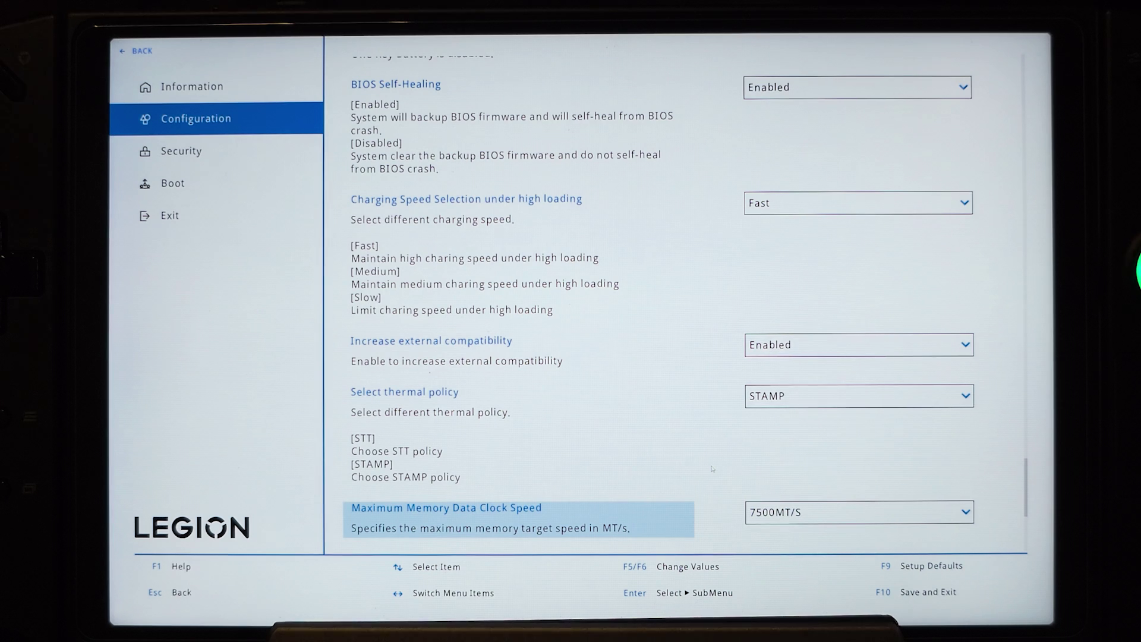
key("Return")
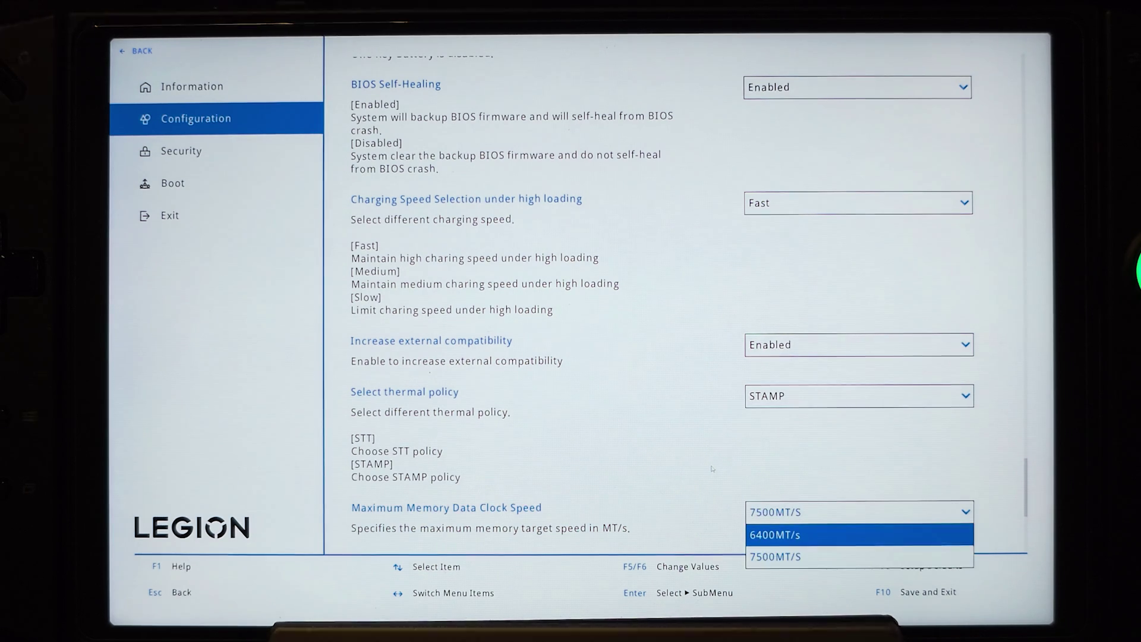
key("Return")
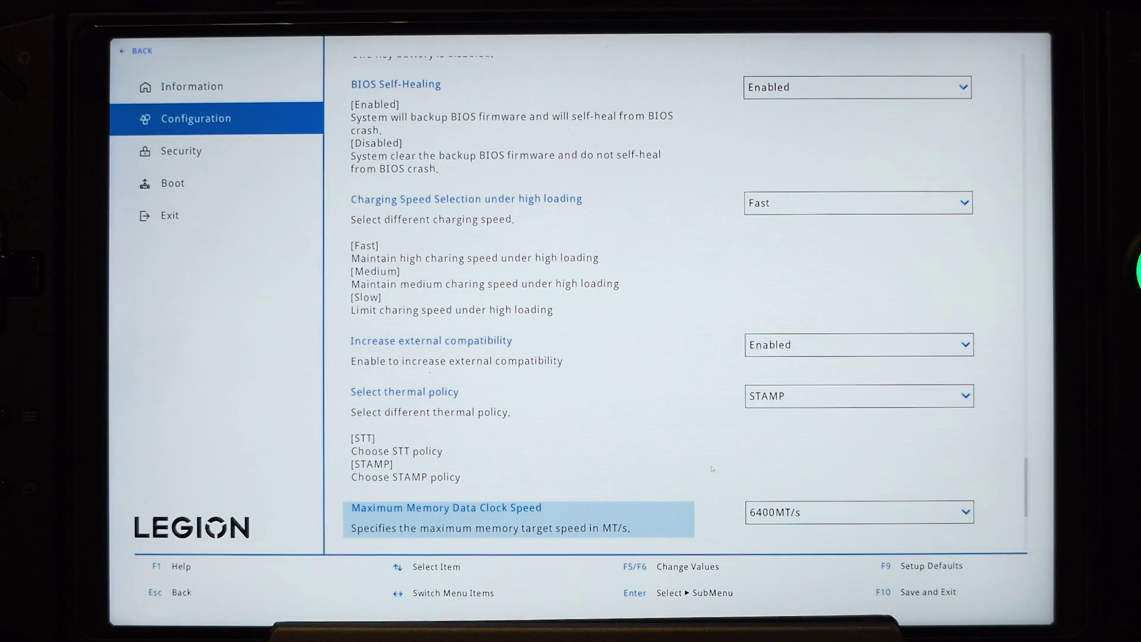
Disable Secure Boot in the BIOS Security settings
key("Right")
key("Return")
key("Down")
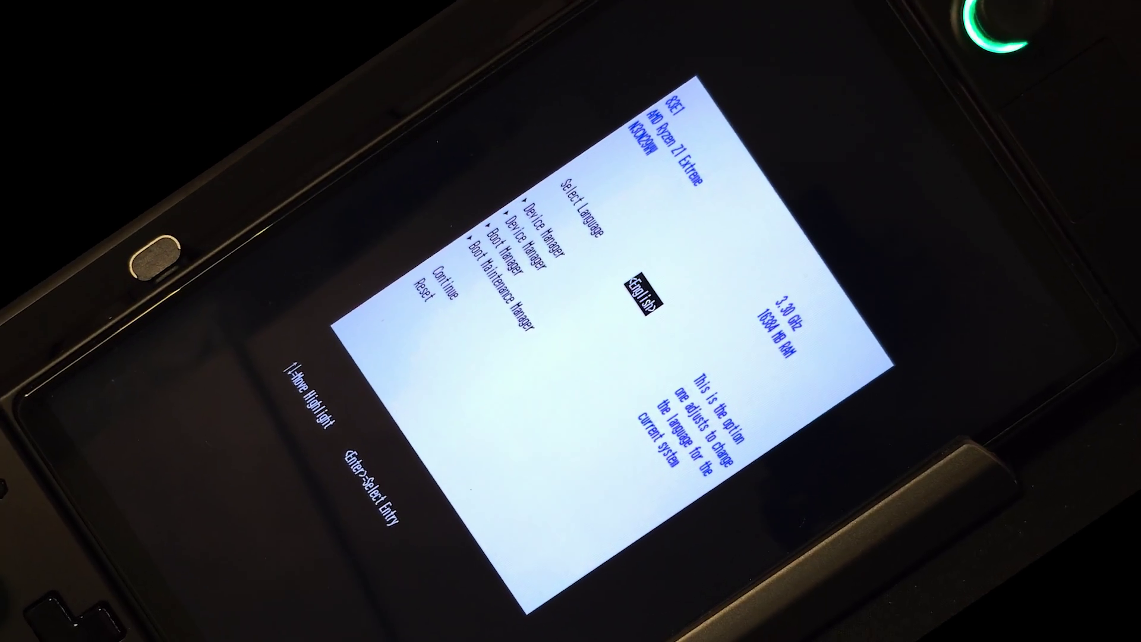
Reach AMD CBS LPDDR Timing Configuration via Device Manager, keeping the memory clock at 6400MT/s
key("Down")
key("Return")
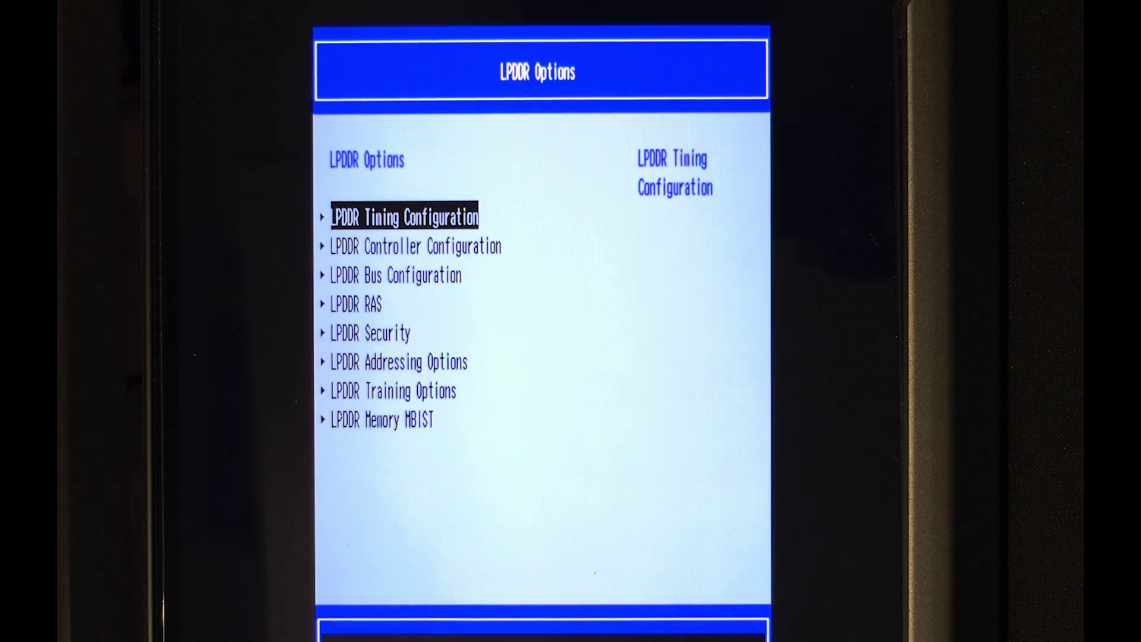
key("Return")
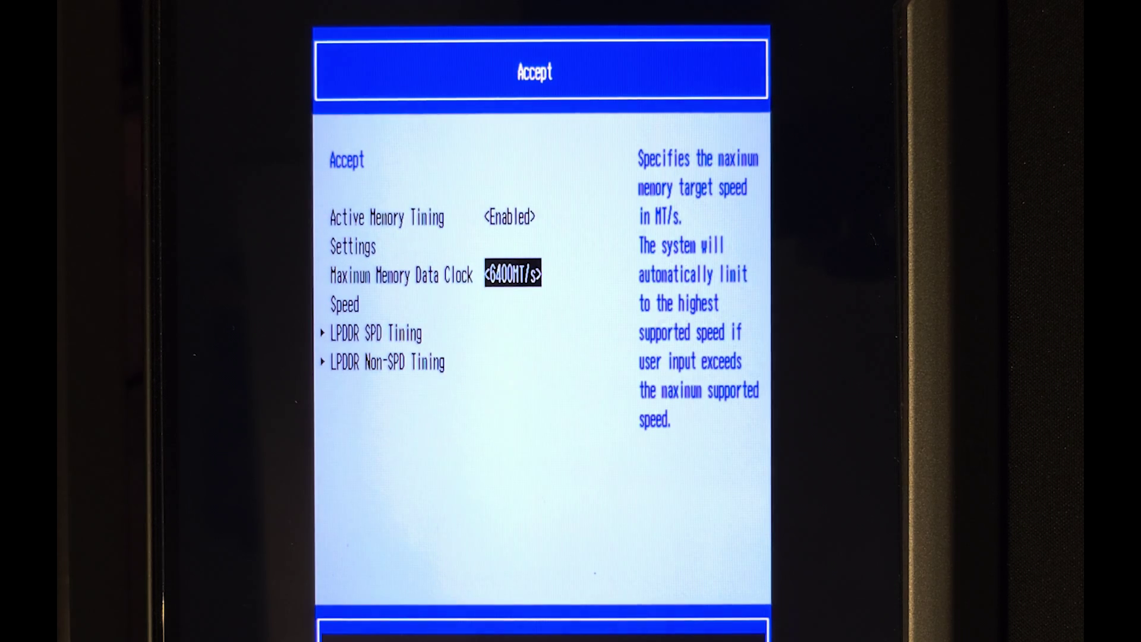
key("Return")
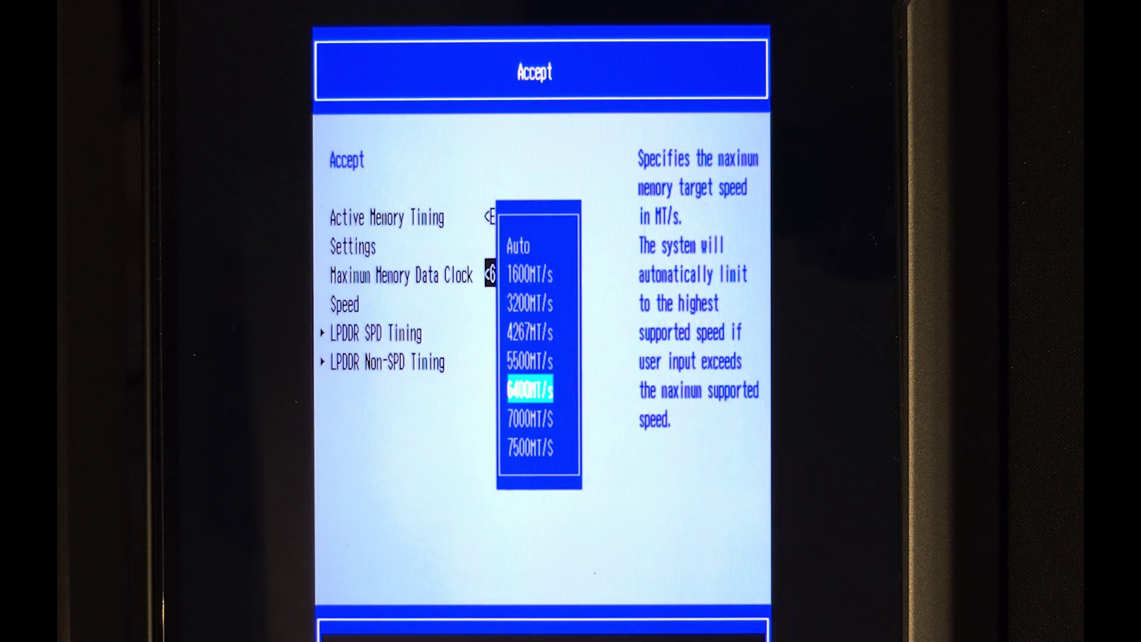
key("Return")
key("Down")
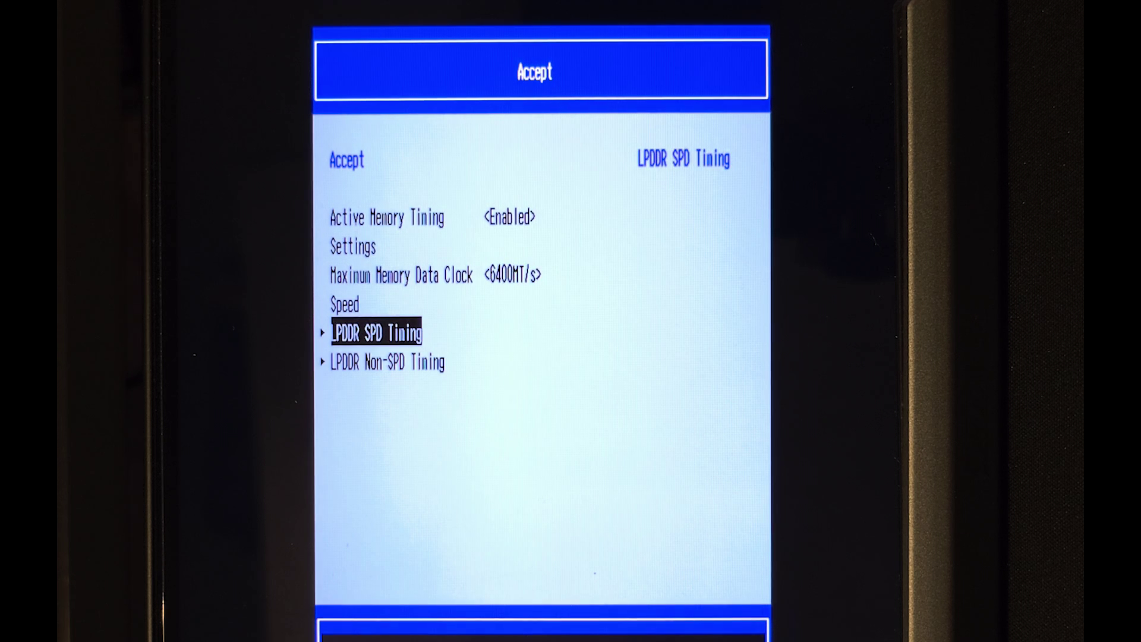
key("Return")
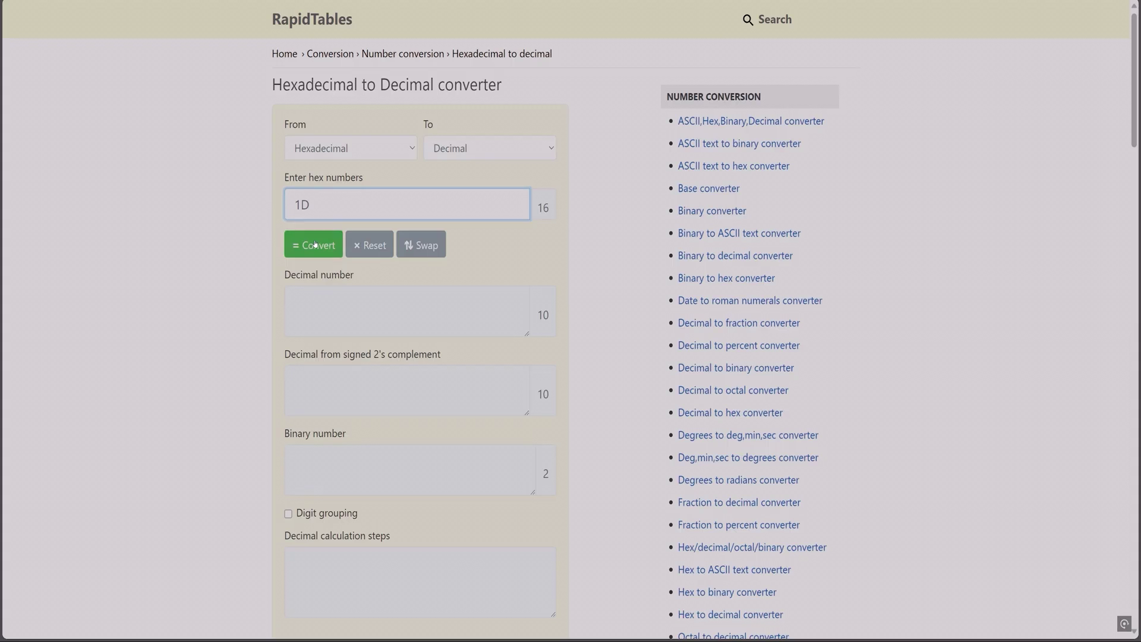
left_click(315, 244)
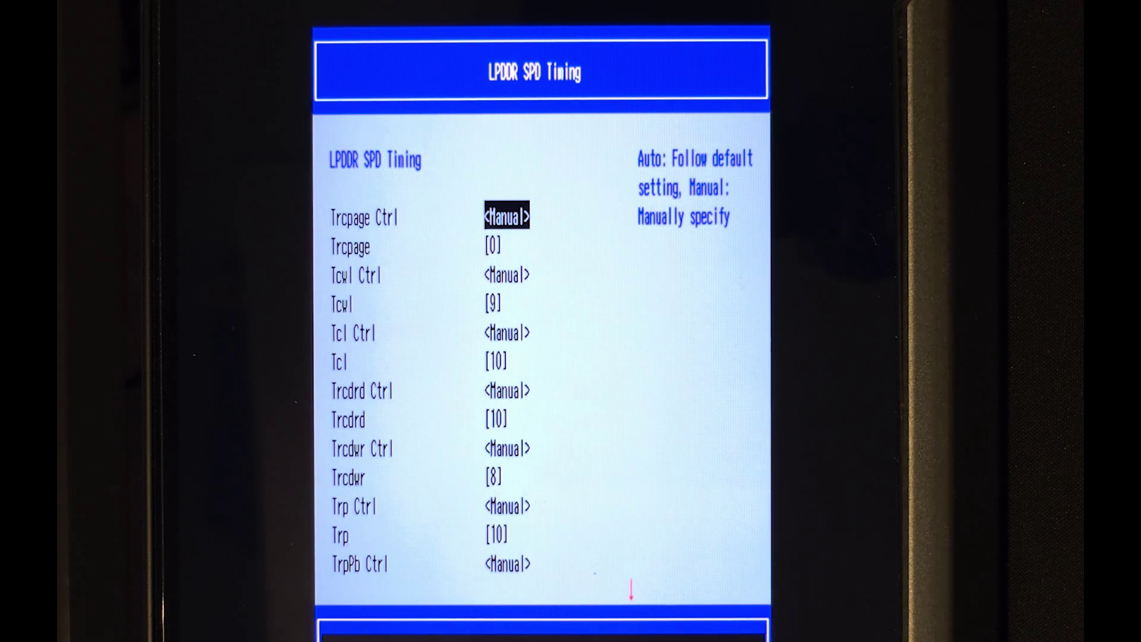
key("Down")
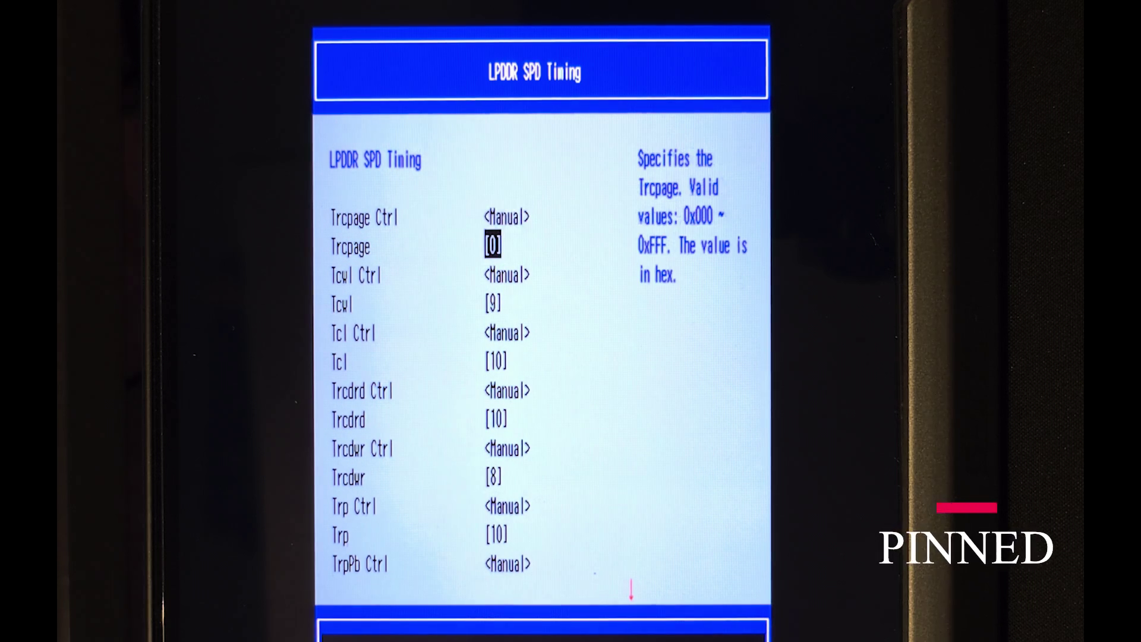
key("Down")
key("Down")
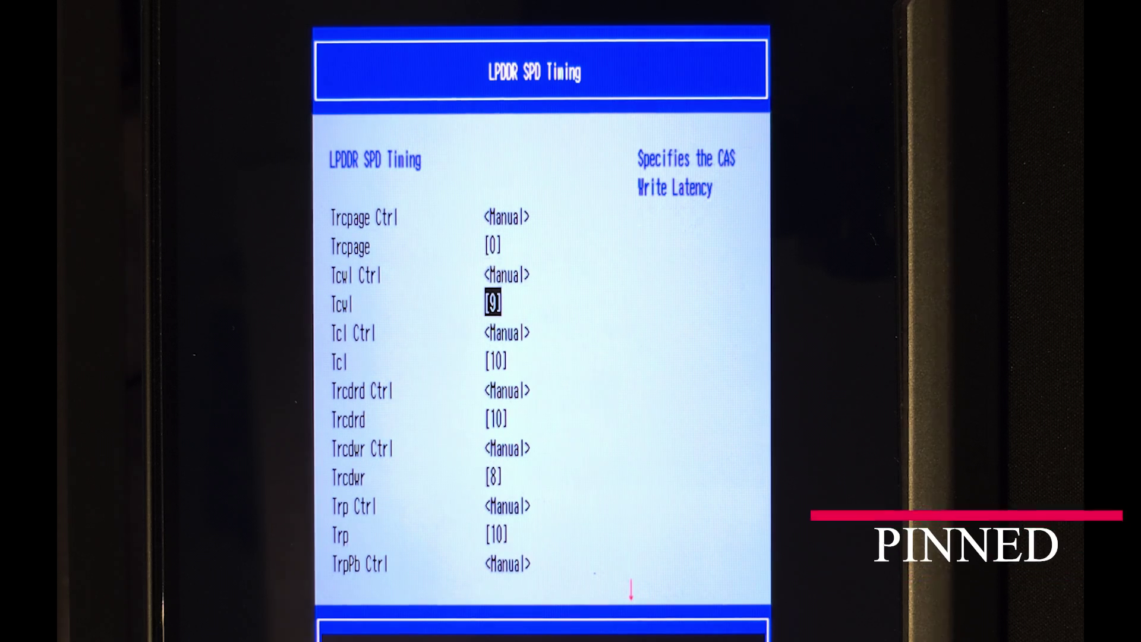
key("Down")
key("Down")
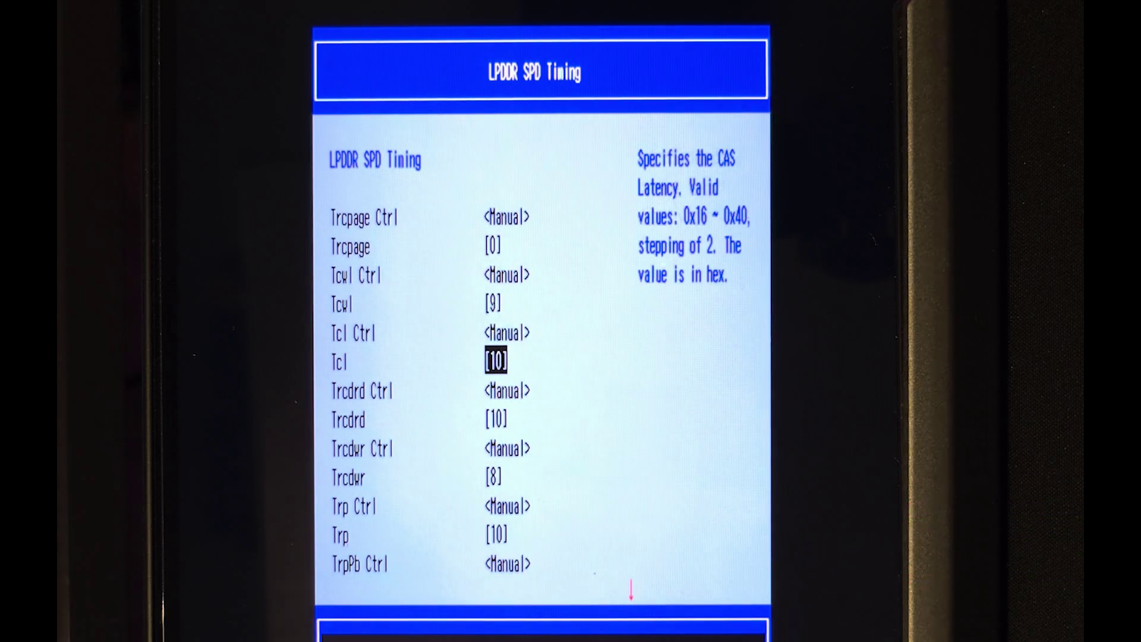
key("Down")
key("Down")
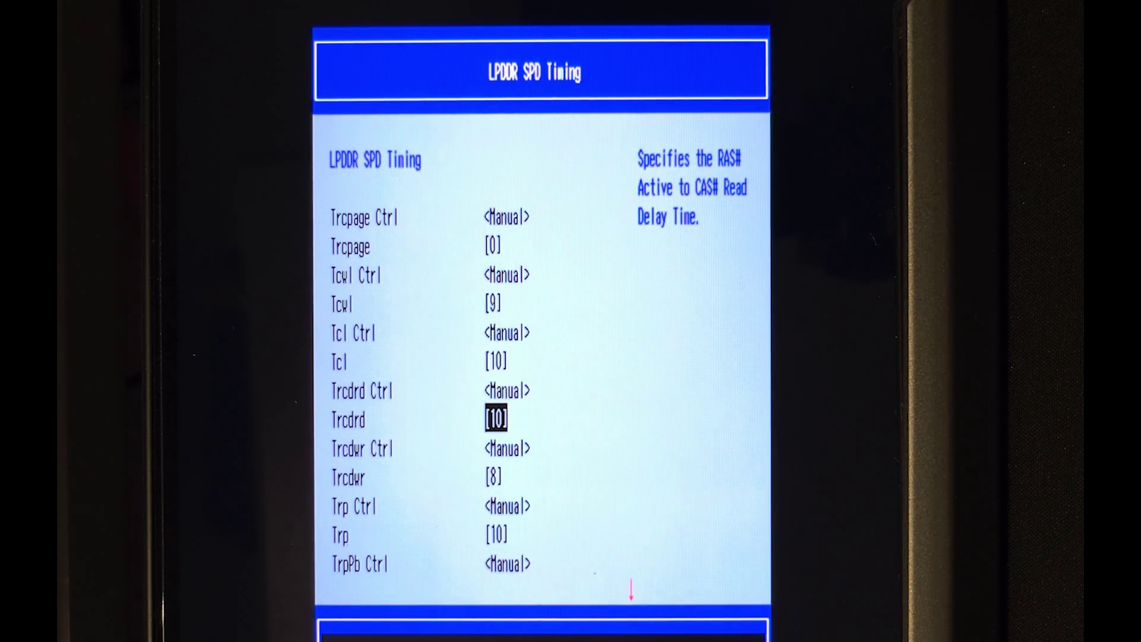
key("Down")
key("Down")
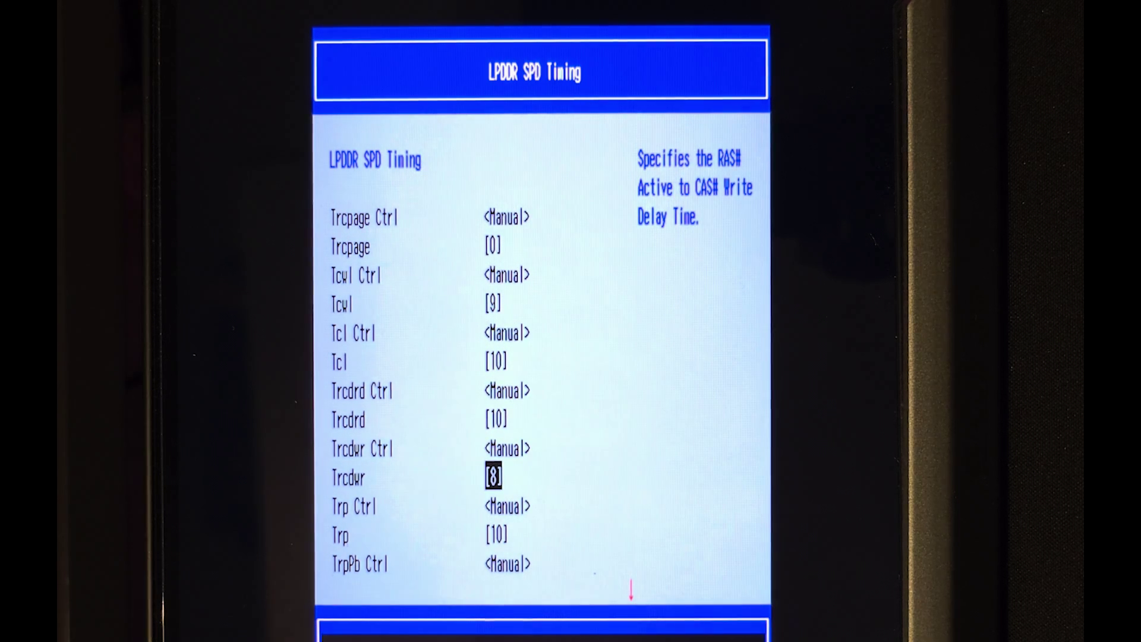
key("Down")
key("Down")
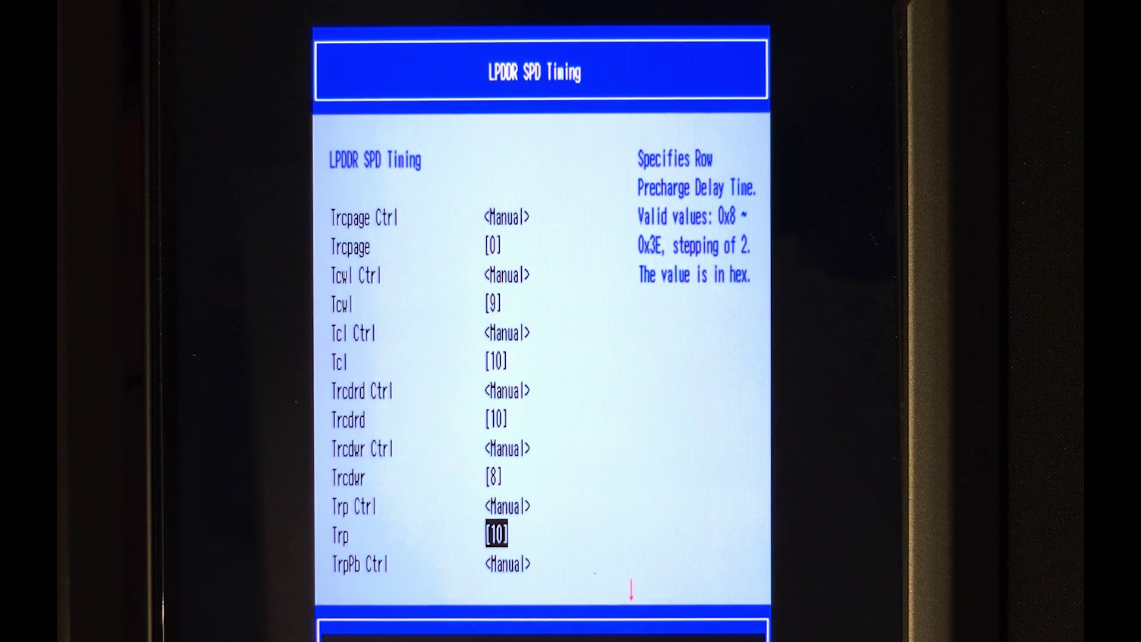
key("Down")
key("Down")
key("Down")
key("Down")
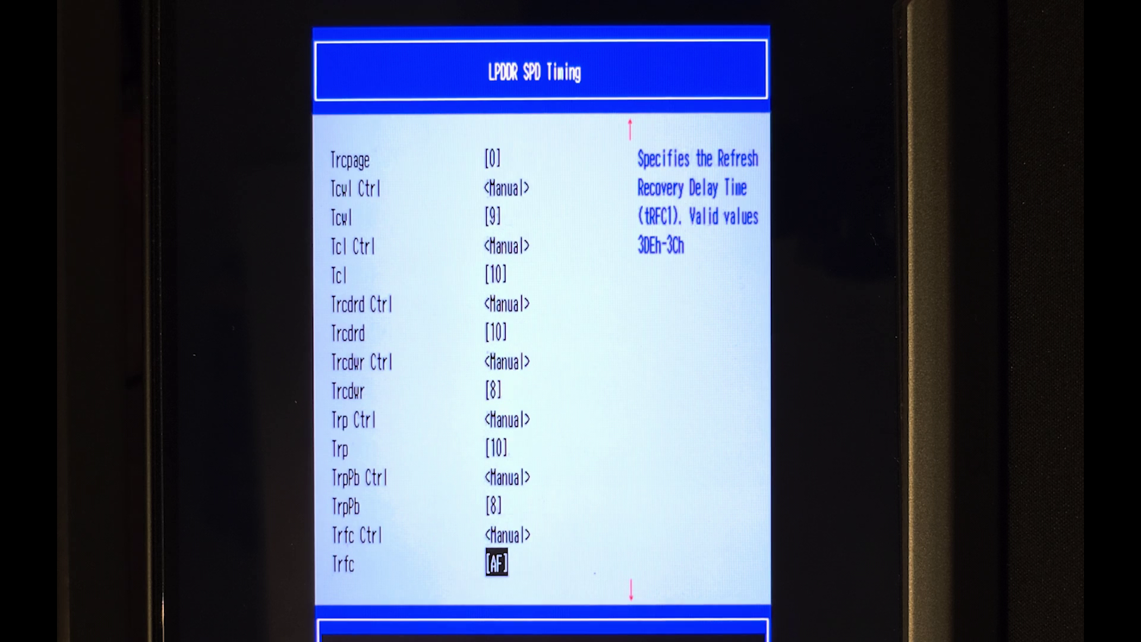
key("Down")
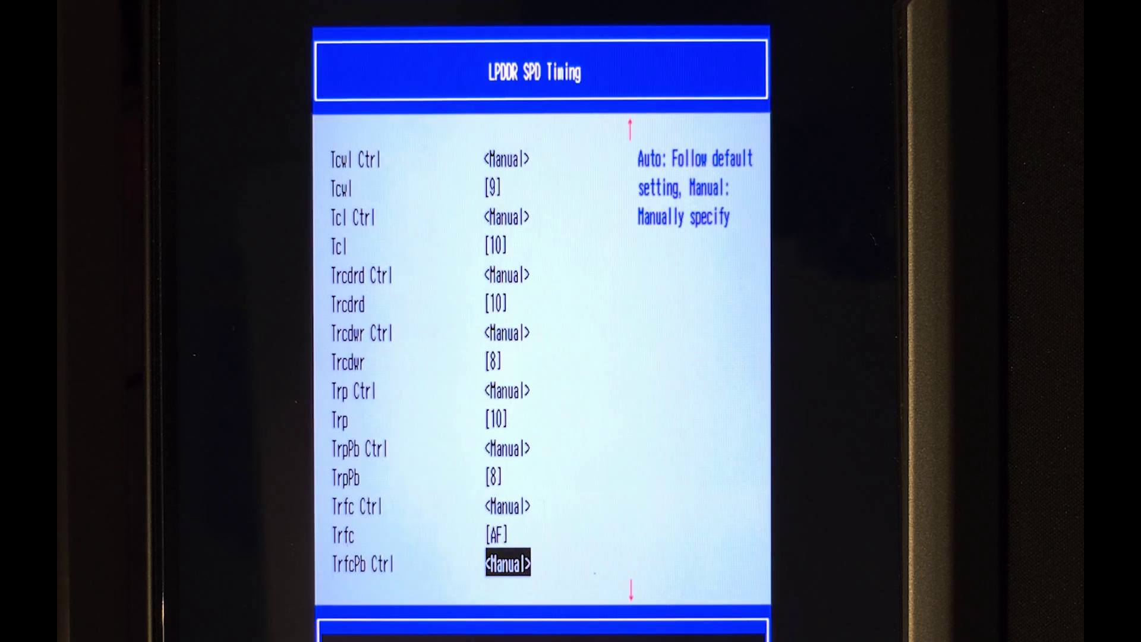
key("Down")
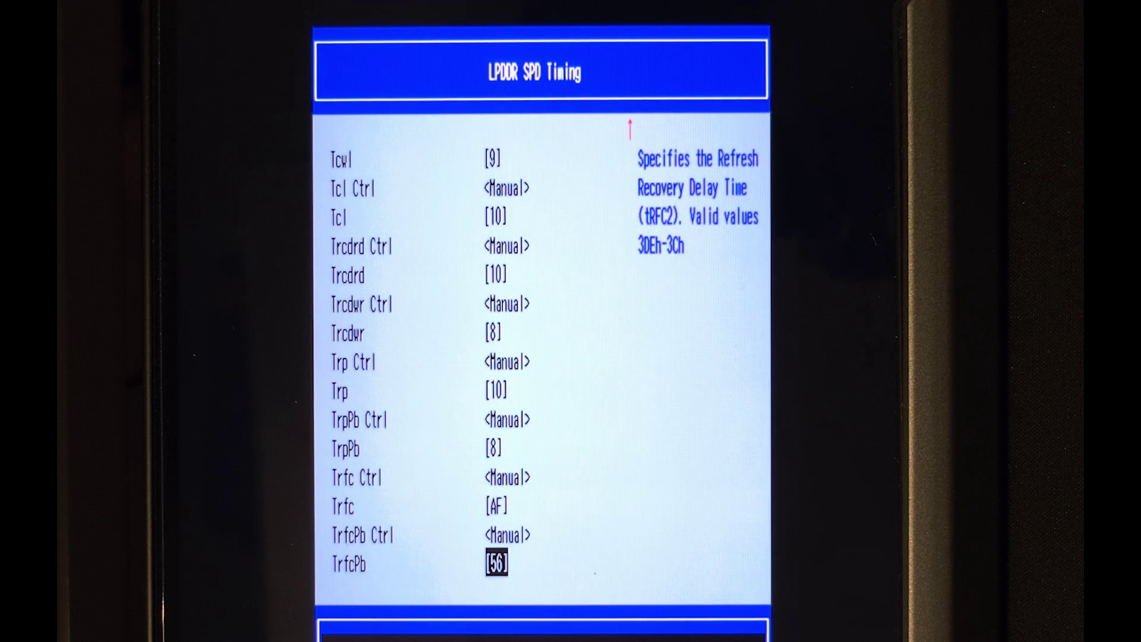
Open LPDDR Non-SPD Timing and set Tras 15, Trc 1D and TrcPb to manual
key("Escape")
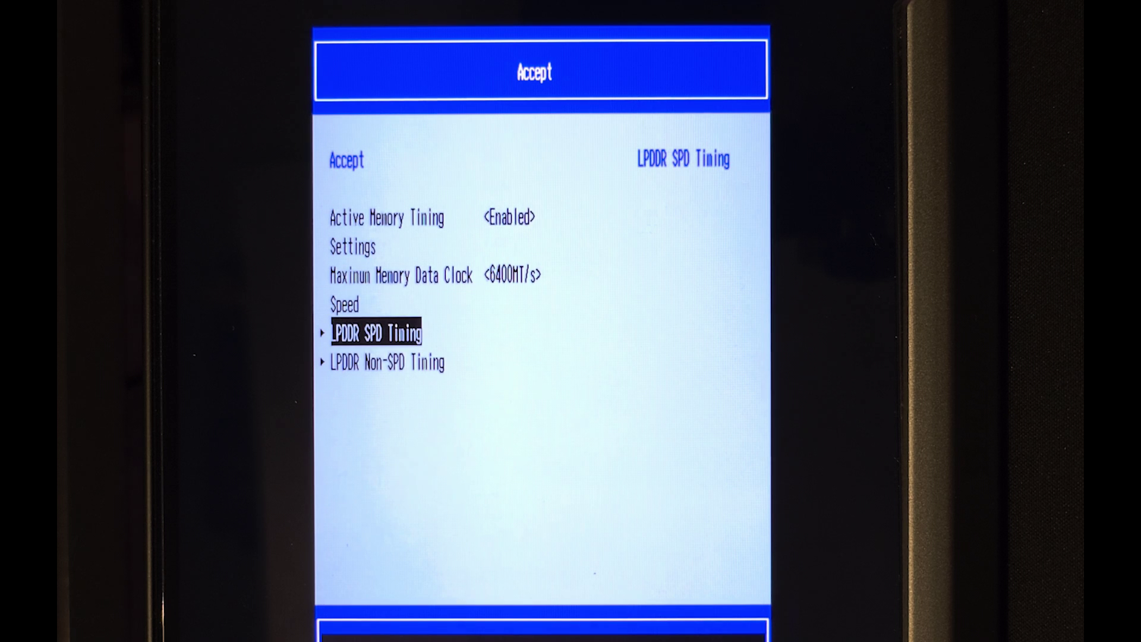
key("Down")
key("Return")
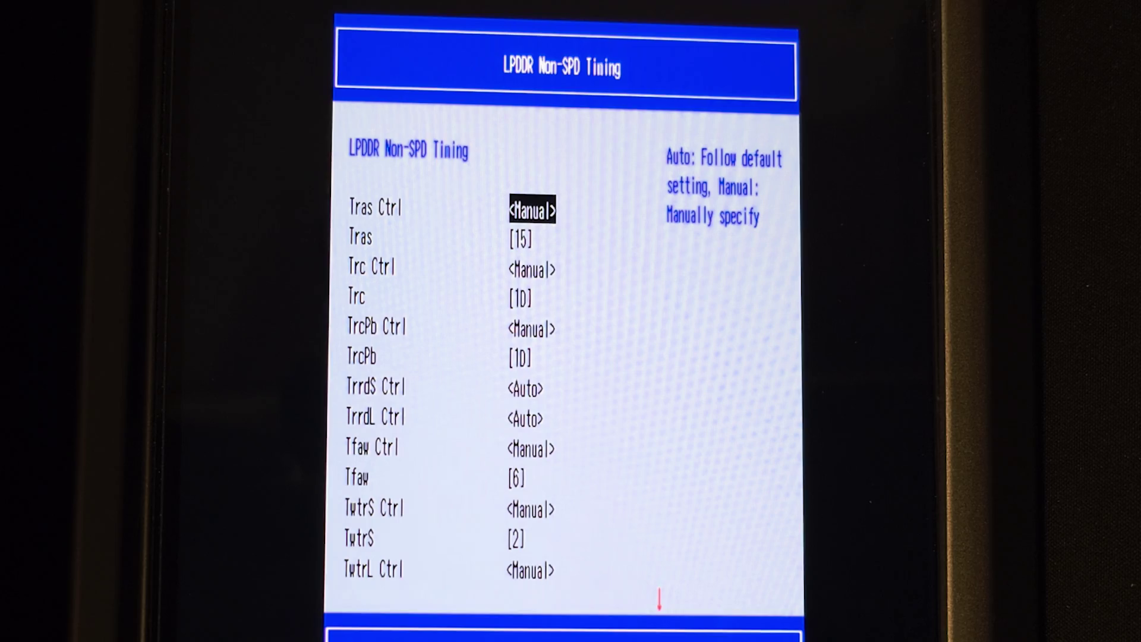
key("Down")
key("Down")
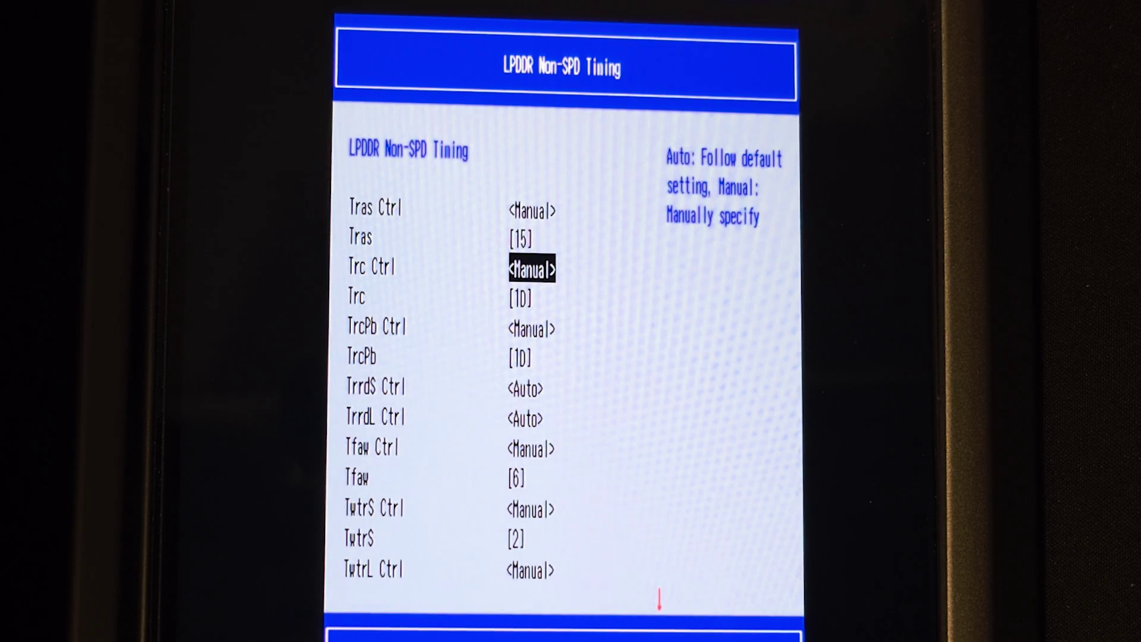
key("Down")
key("Down")
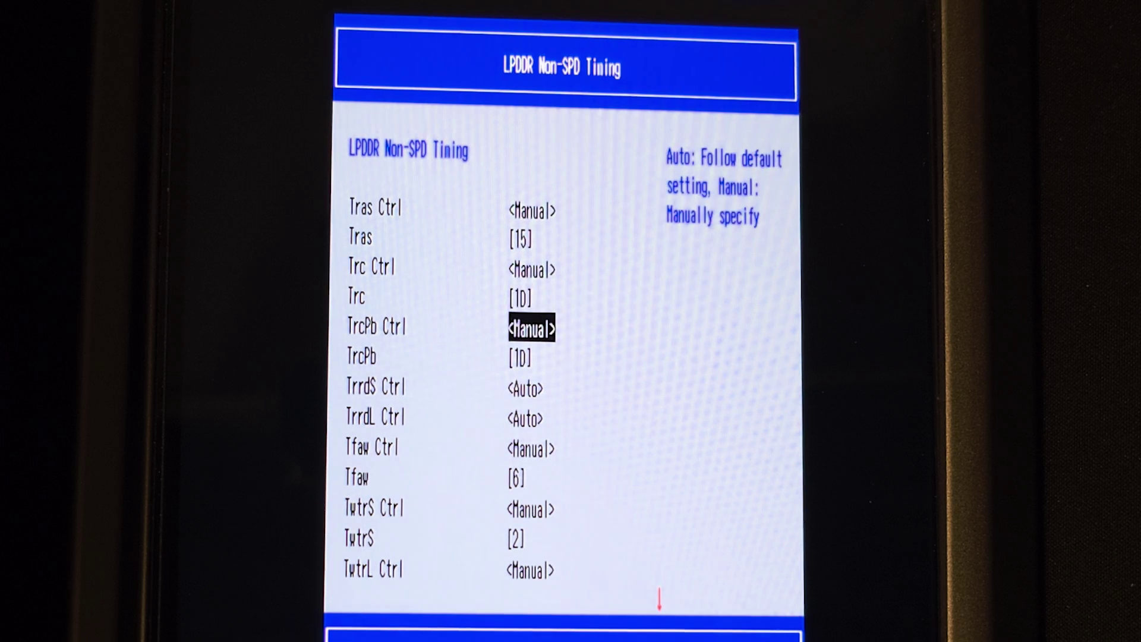
key("Down")
key("Down")
key("Down")
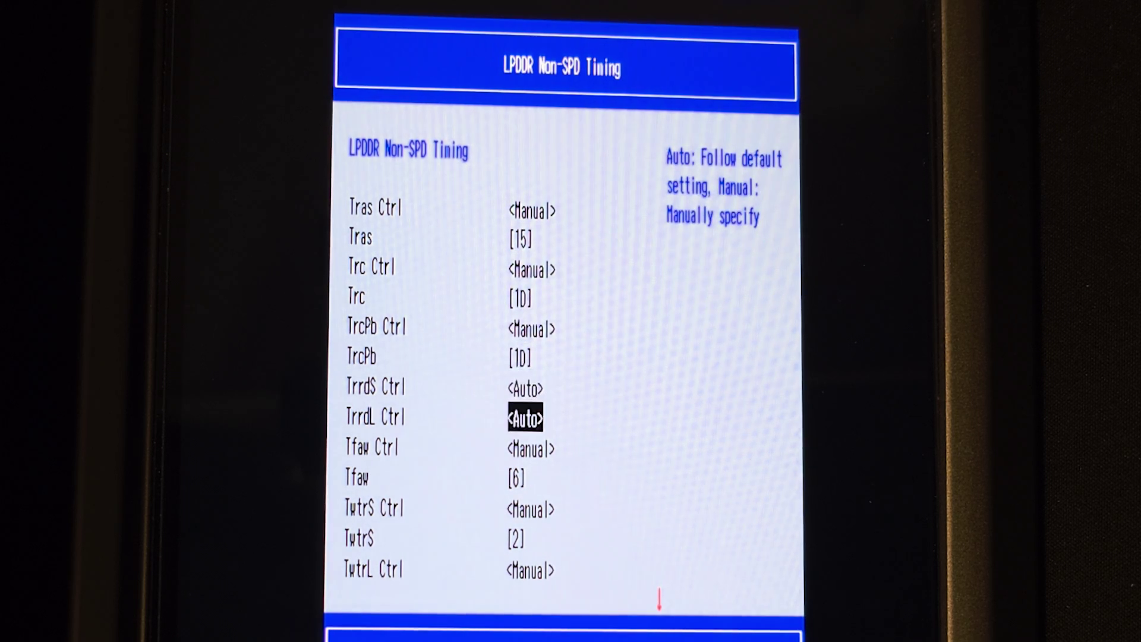
Set Tfaw, TwtrS, TwtrL, Twr 18, Trtp 5, Tcke and TrdrdScL to manual
key("Down")
key("Down")
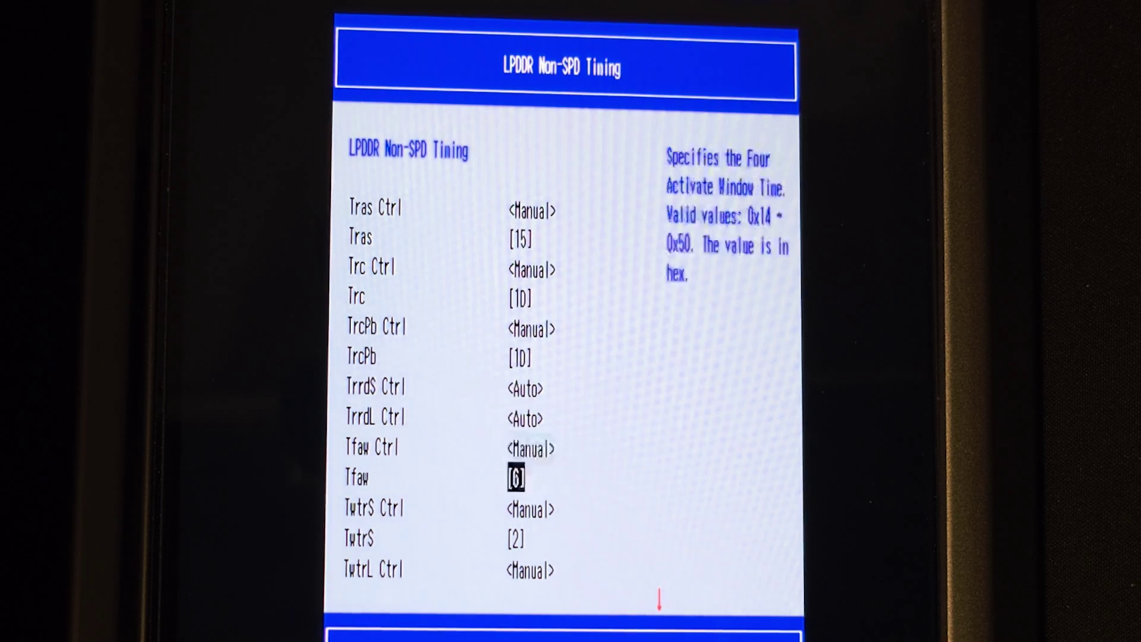
key("Down")
key("Down")
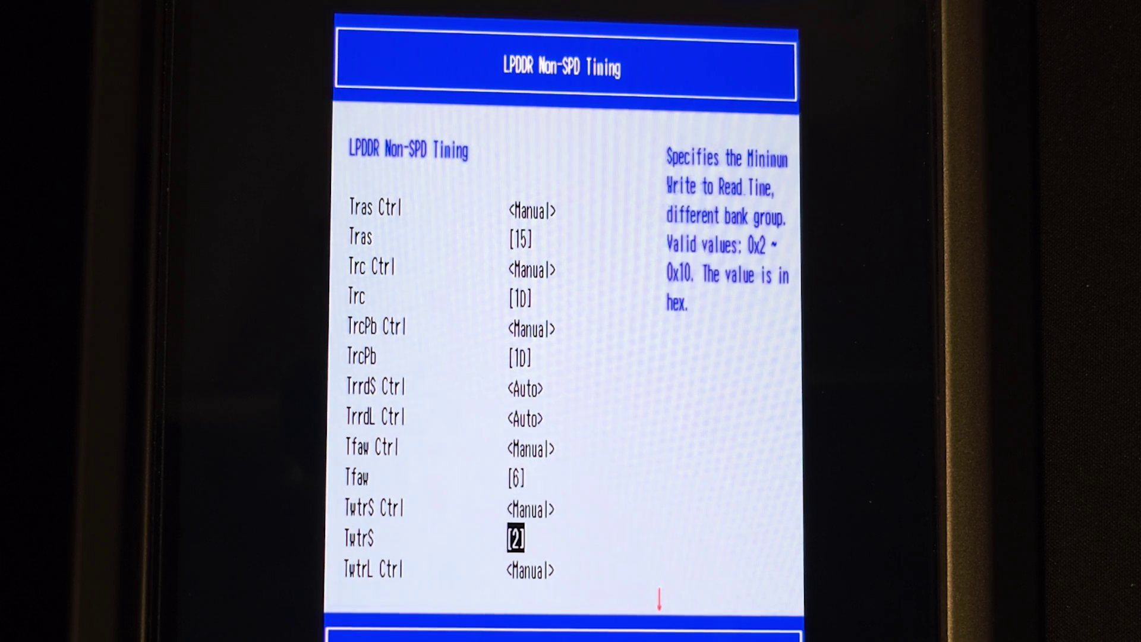
key("Down")
key("Down")
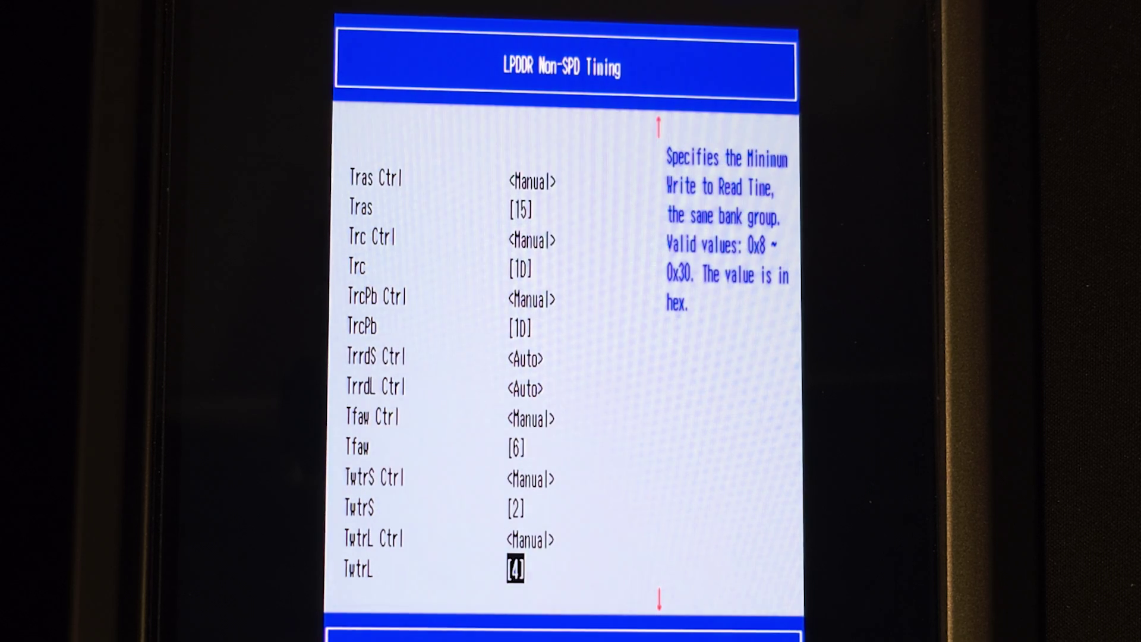
key("Down")
key("Down")
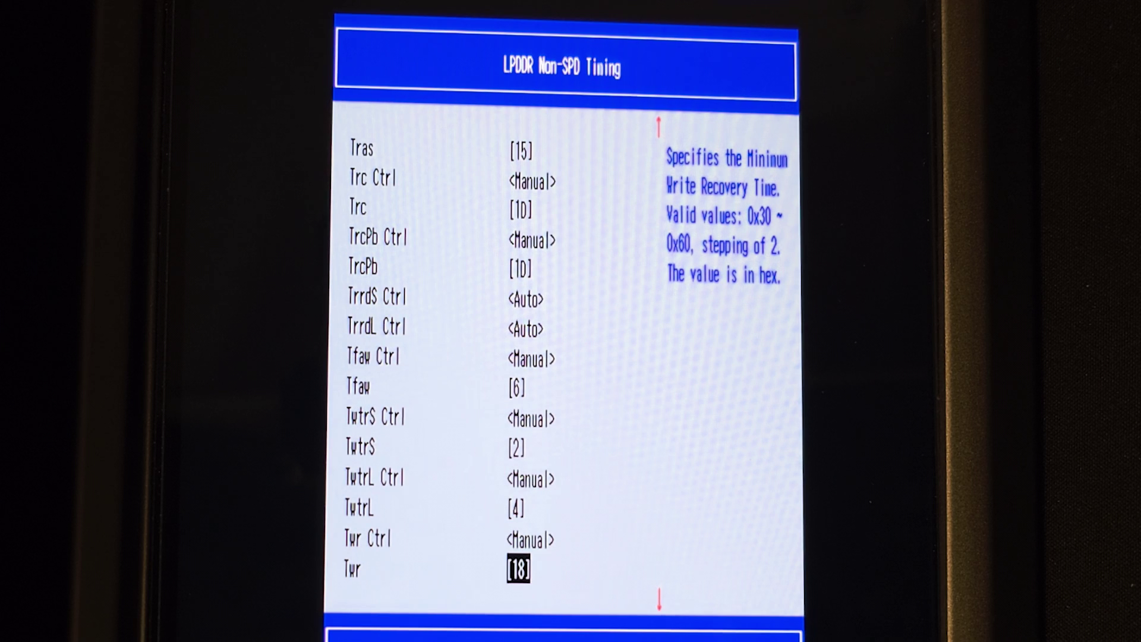
key("Down")
key("Down")
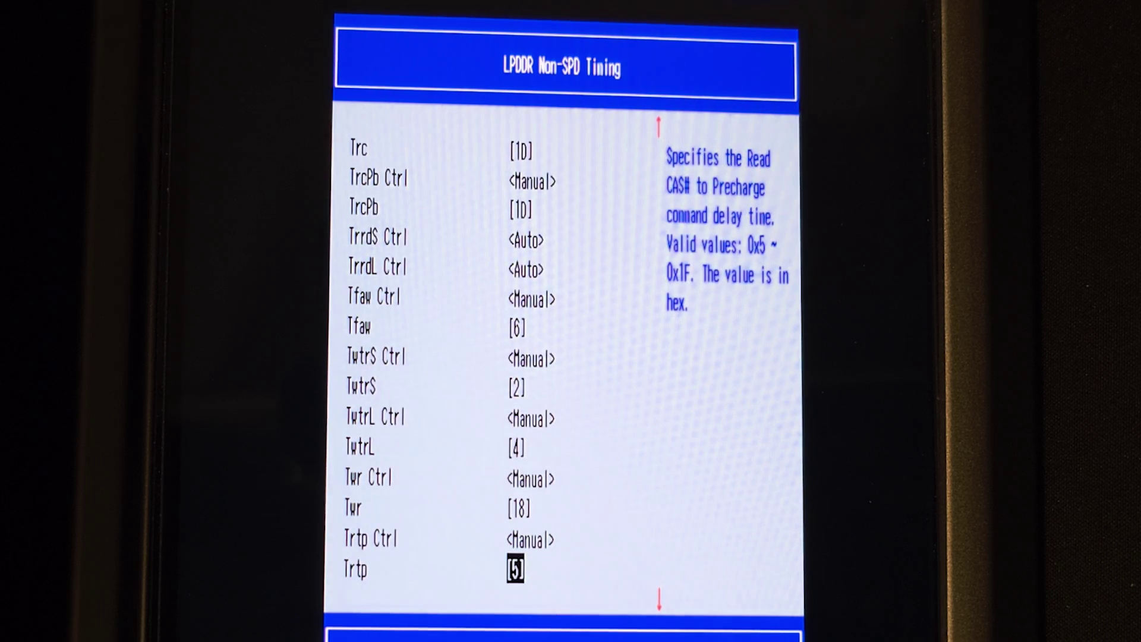
key("Down")
key("Down")
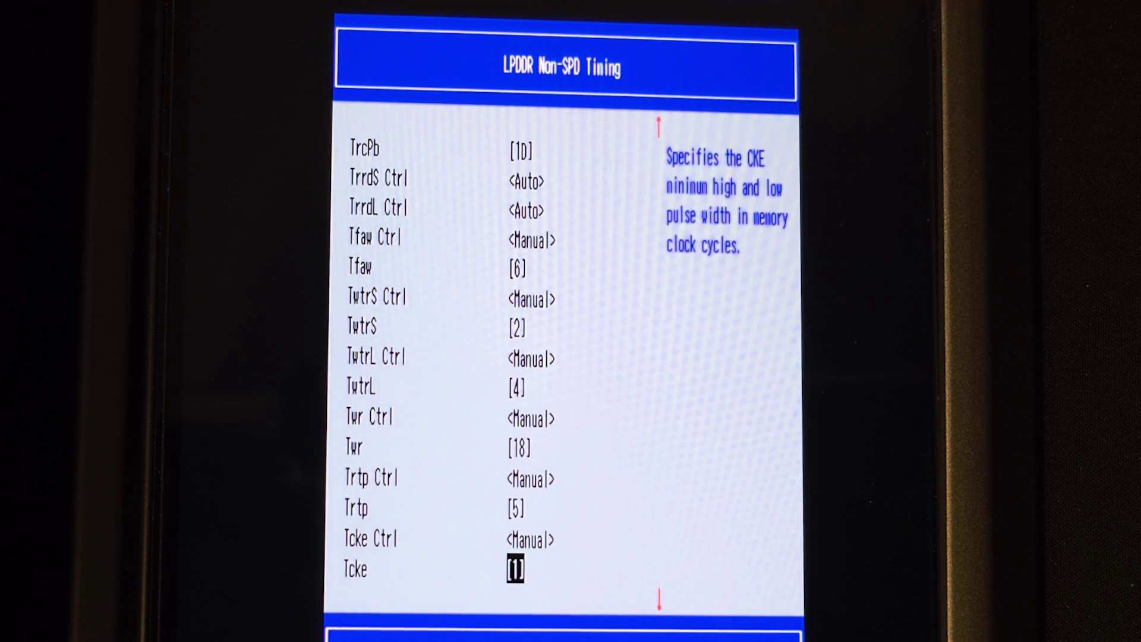
key("Down")
key("Down")
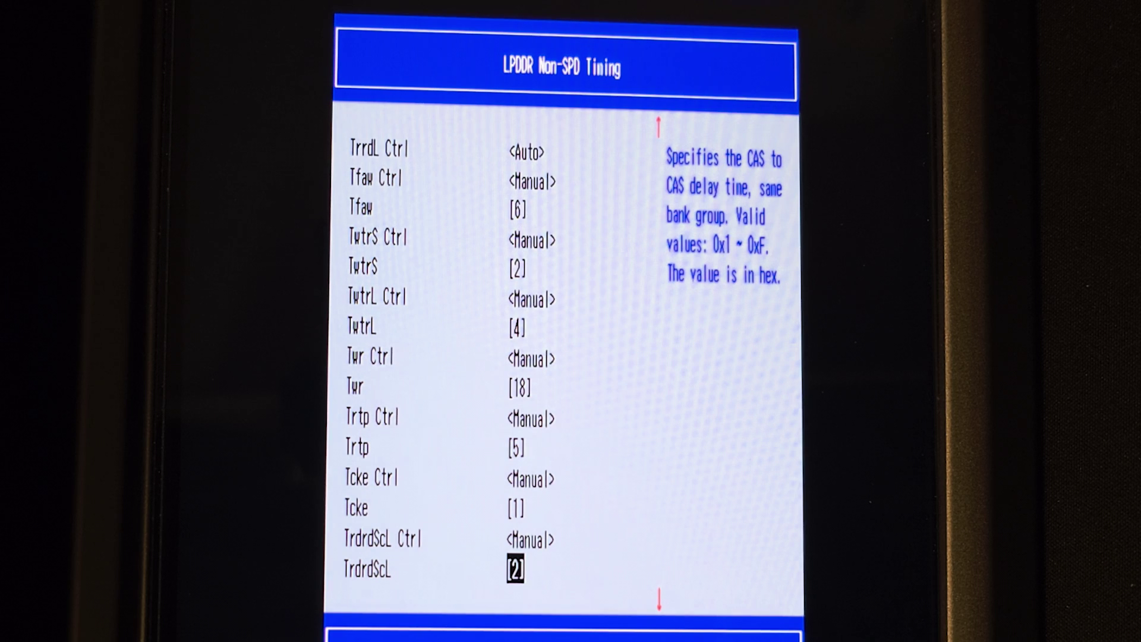
Set the remaining TrdrdSc, TrdrdSd, TrdrdDd, TwrwrScL, TwrwrSd and Twrrd timings to manual
key("Down")
key("Down")
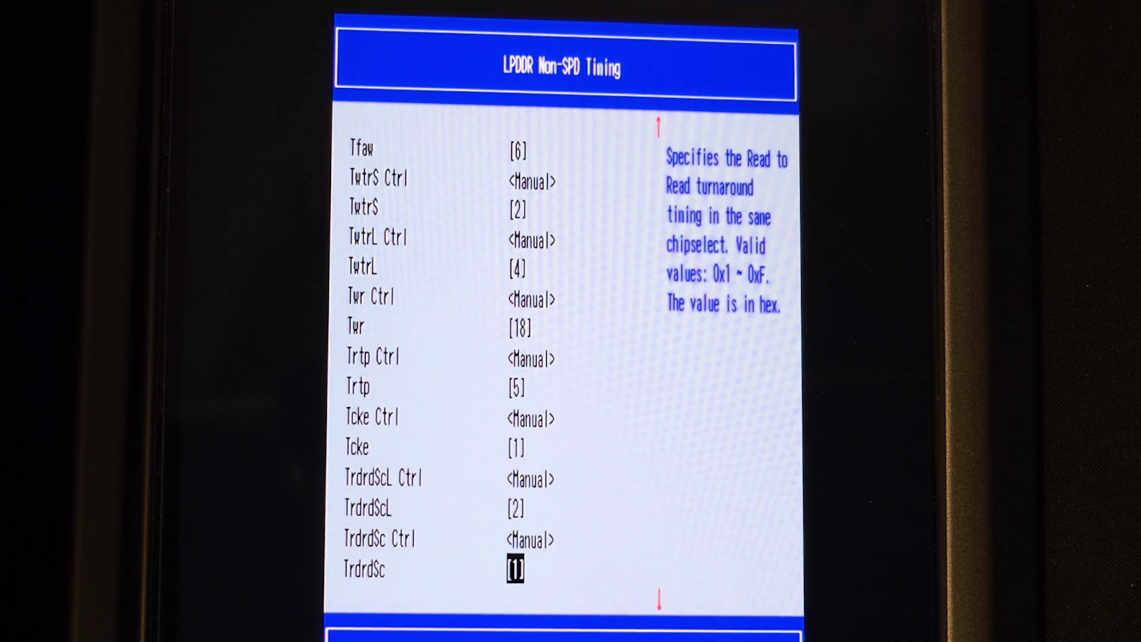
key("Down")
key("Down")
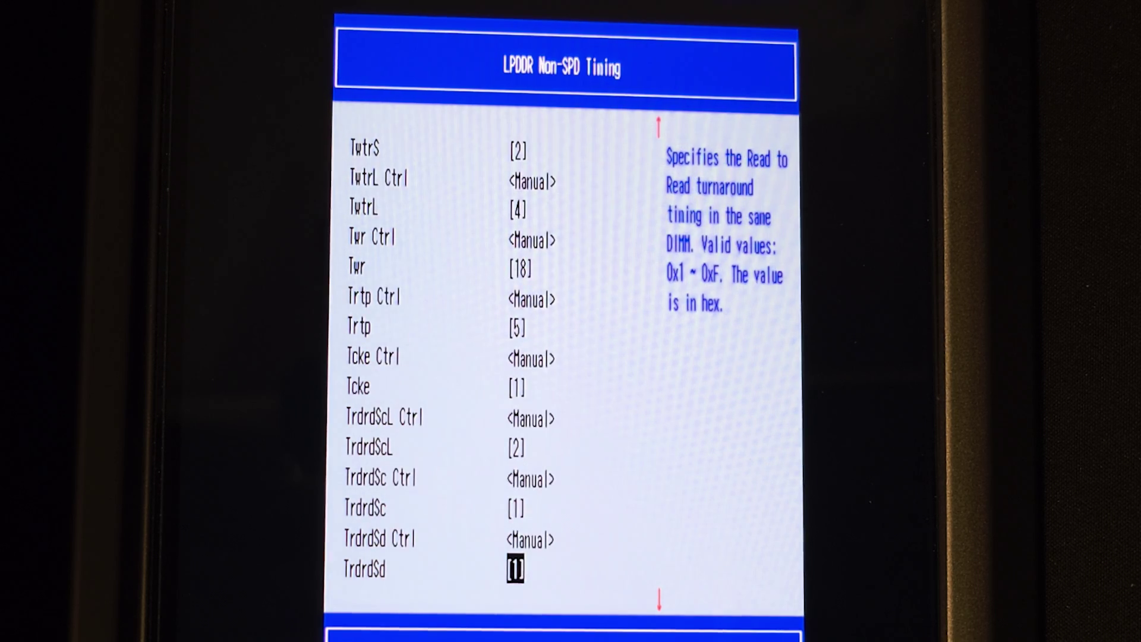
key("Down")
key("Down")
key("Down")
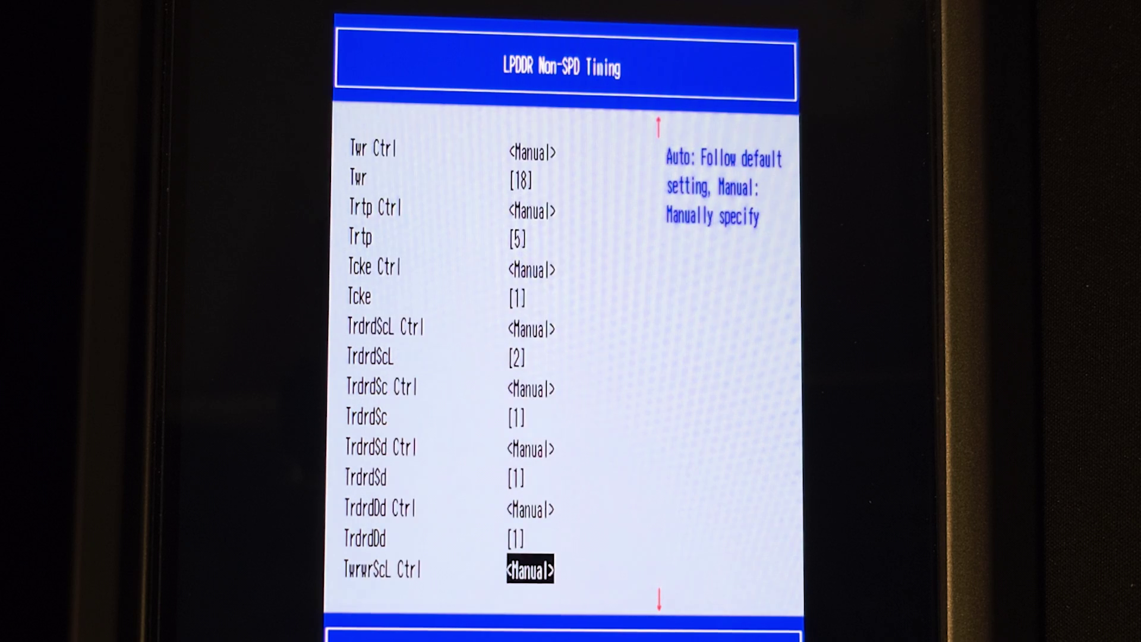
key("Down")
key("Down")
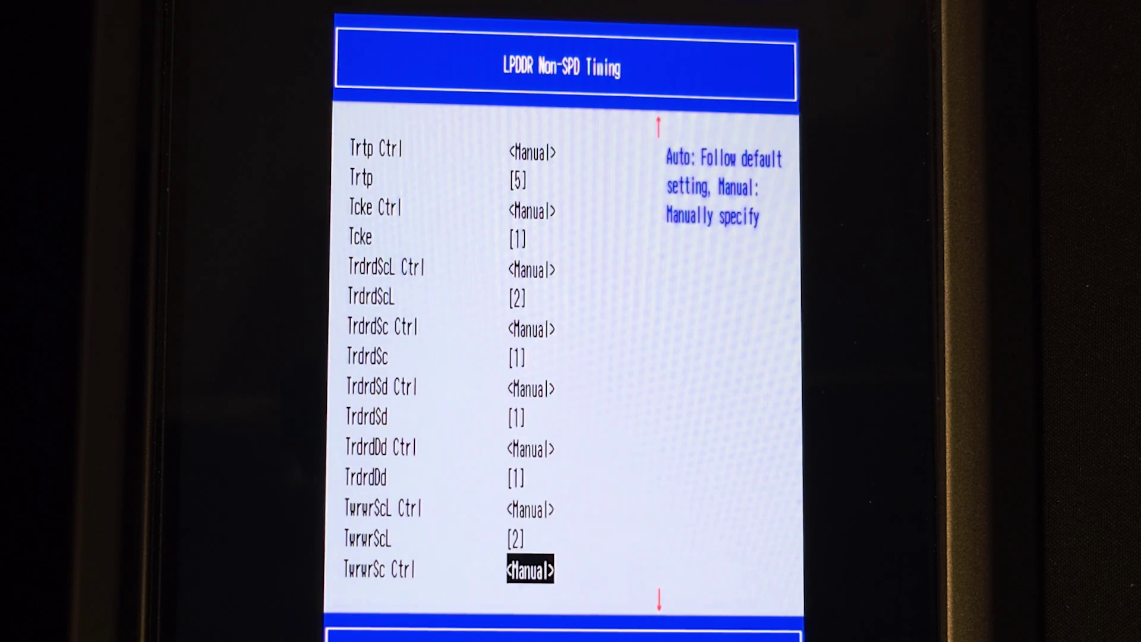
key("Down")
key("Down")
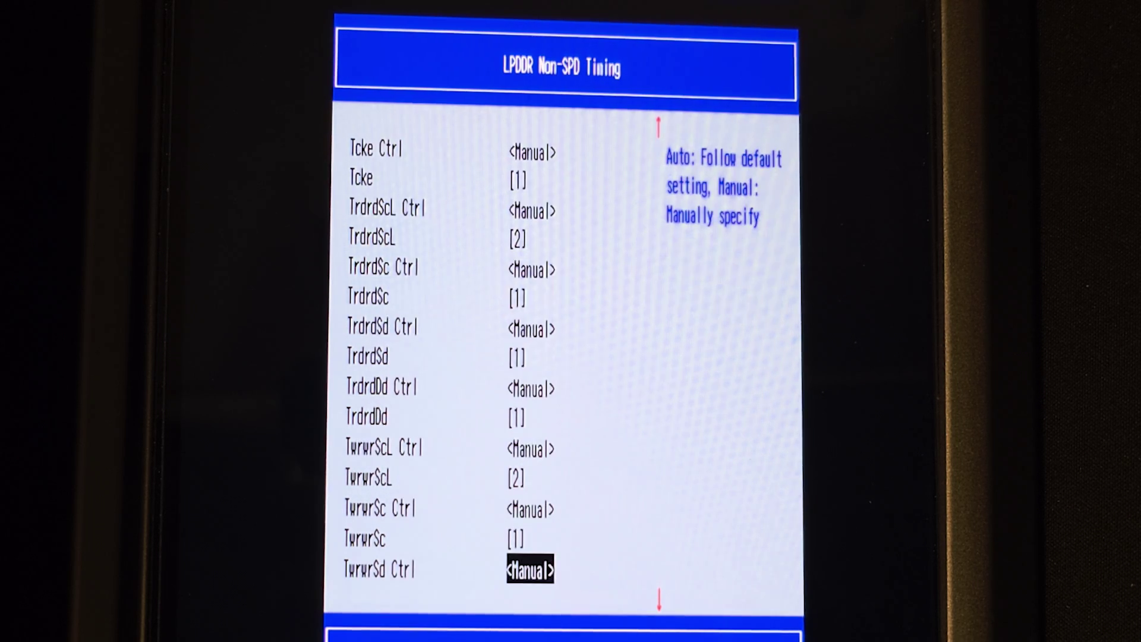
key("Down")
key("Down")
key("Down")
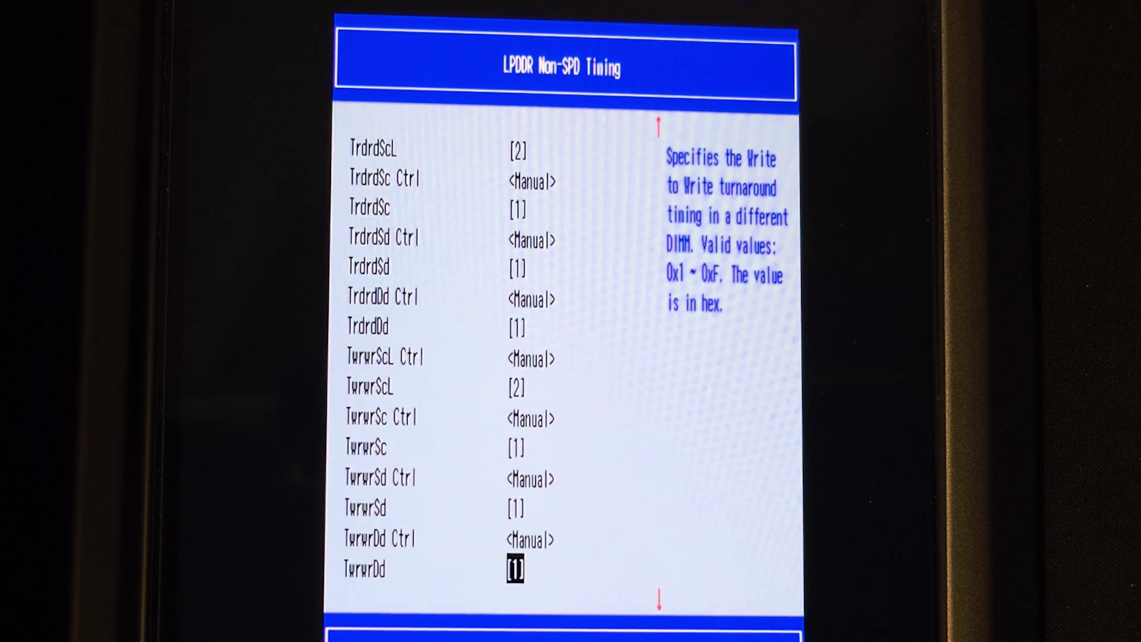
key("Down")
key("Down")
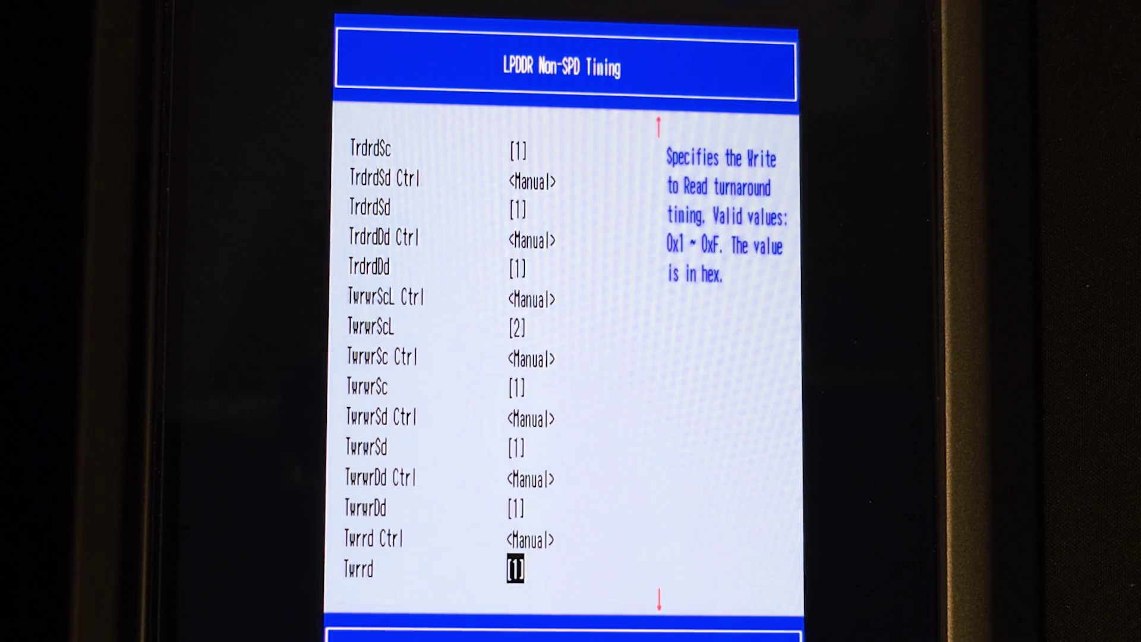
key("Down")
key("Down")
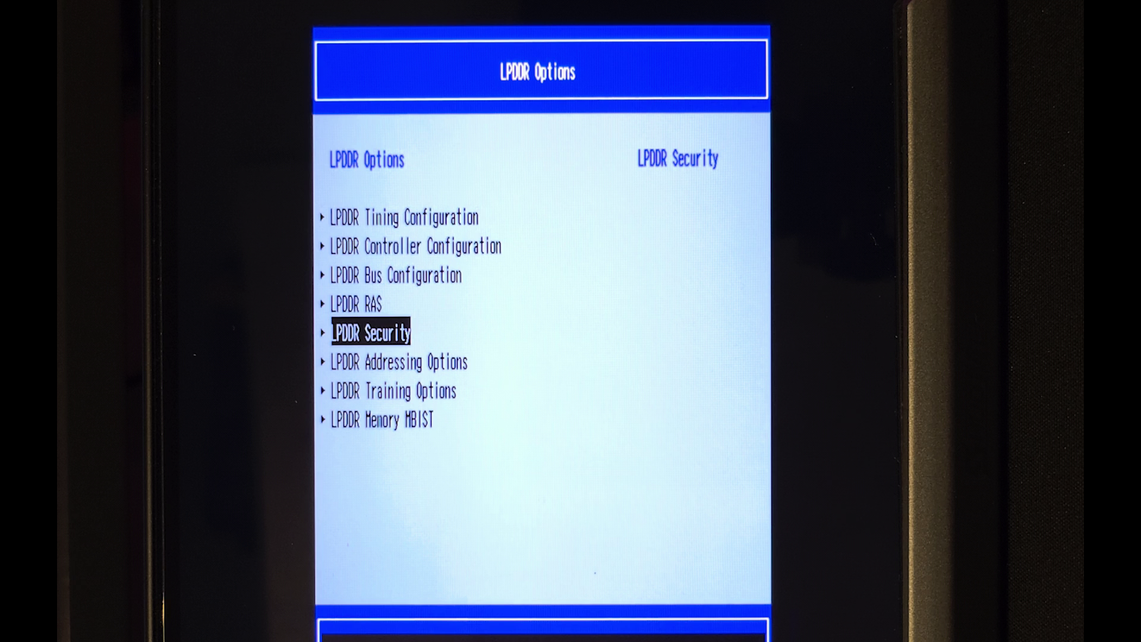
Confirm TSME and Data Scramble are both Disabled under LPDDR Security
key("Return")
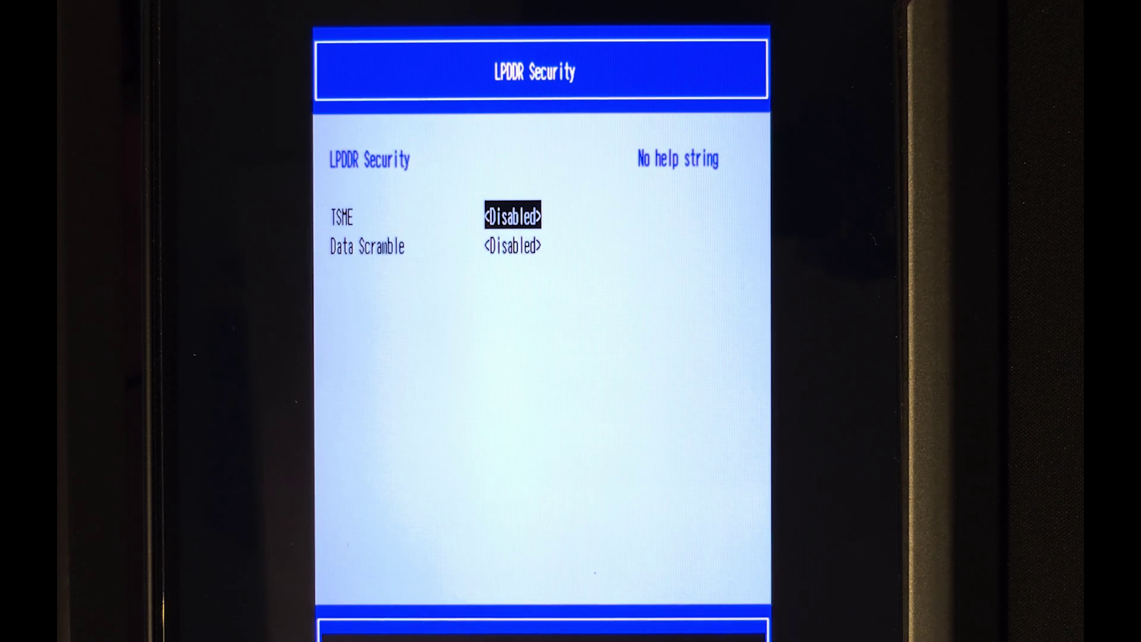
key("Down")
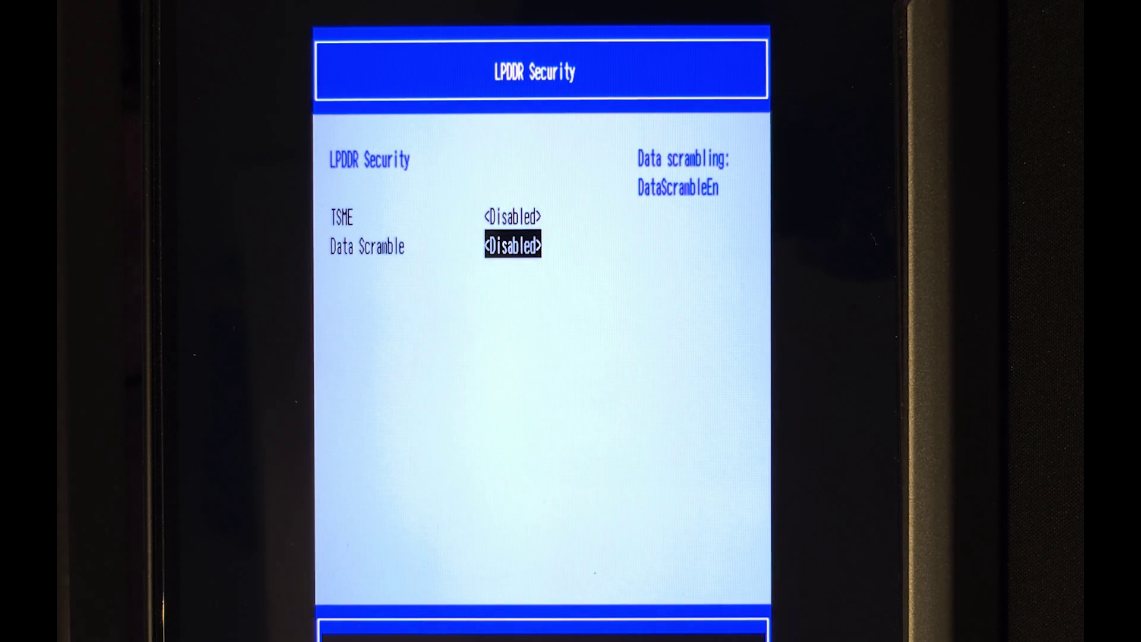
key("Escape")
Keep LPDDR Power Down disabled and Phy Low Power Disable at 1, then exit to the save prompt
key("Up")
key("Up")
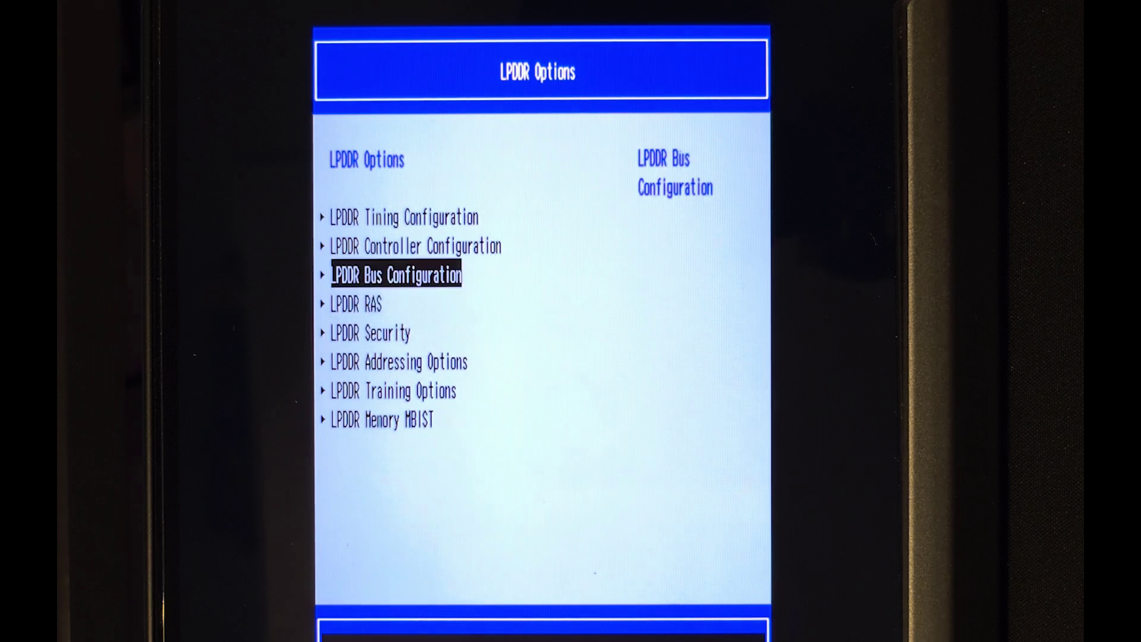
key("Up")
key("Return")
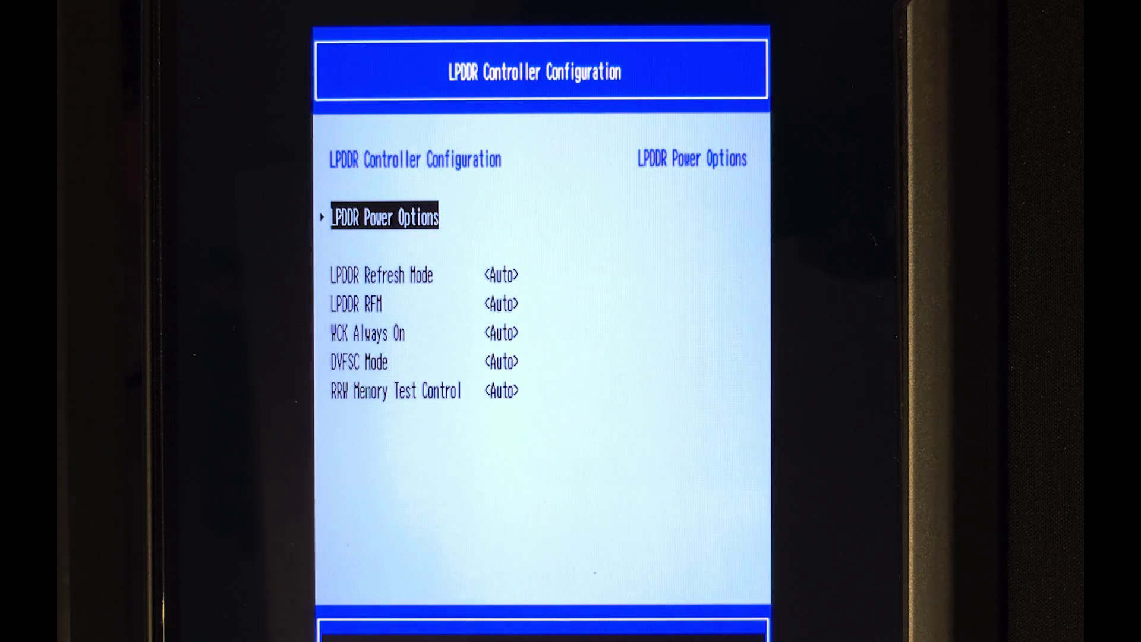
key("Return")
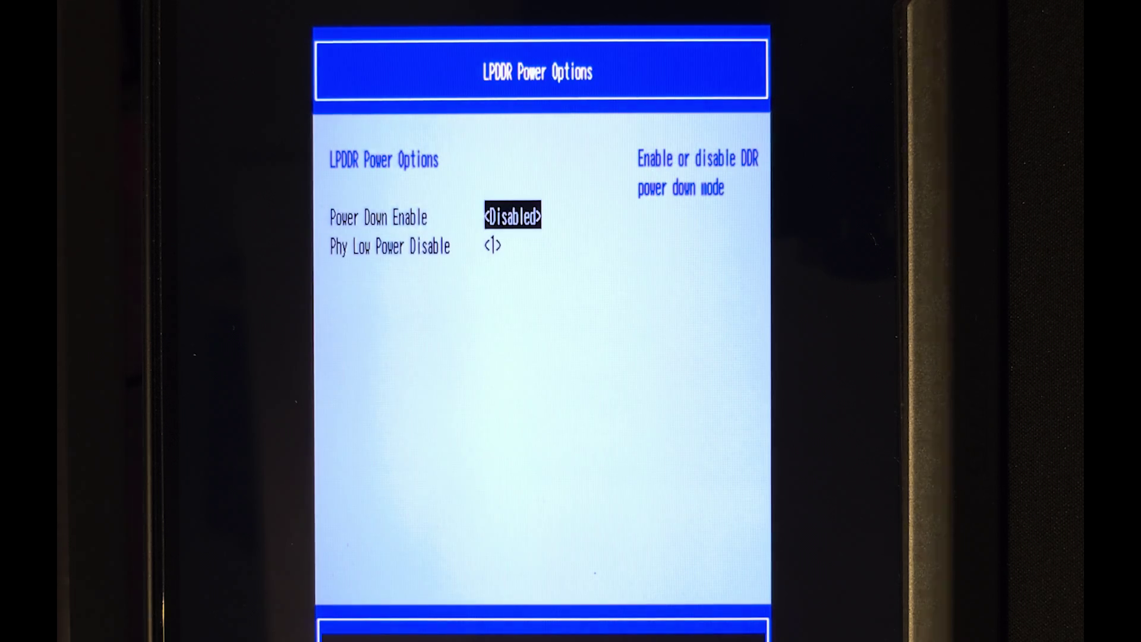
key("Down")
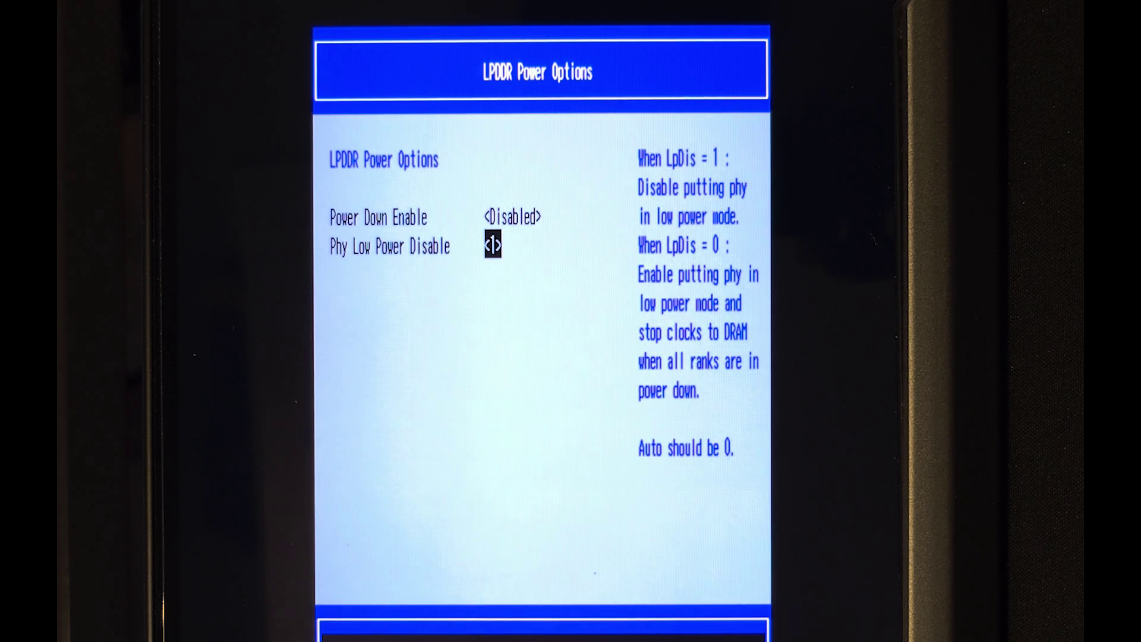
key("Escape")
key("Escape")
key("Escape")
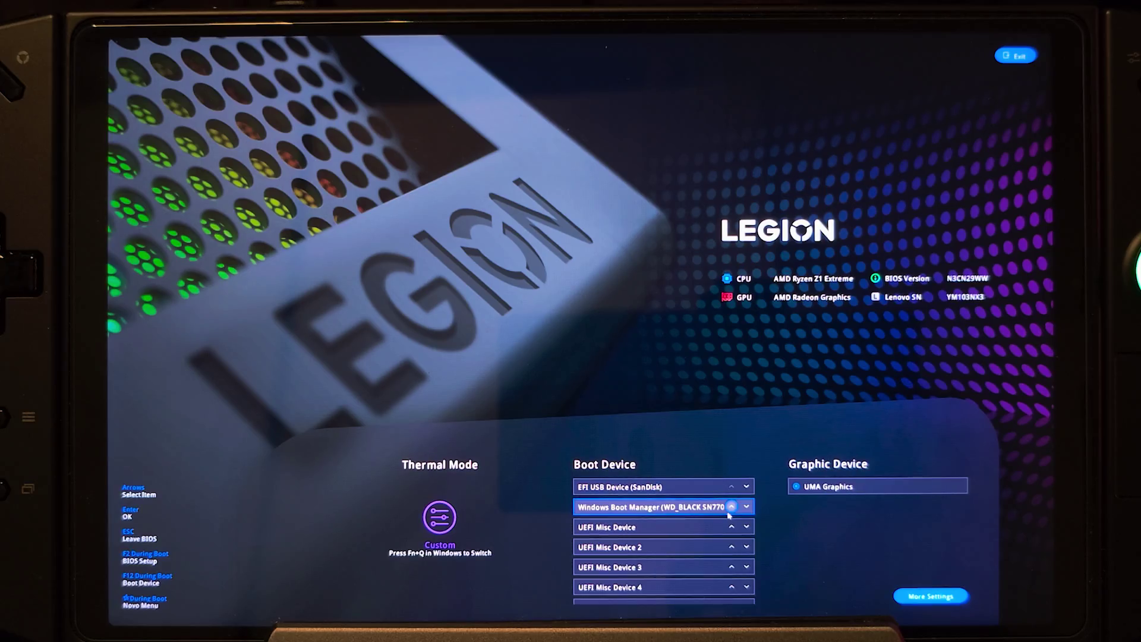
Boot Windows Boot Manager first, then stop the two-hour AIDA64 stability test and the zero-error RAM Test
left_click(731, 508)
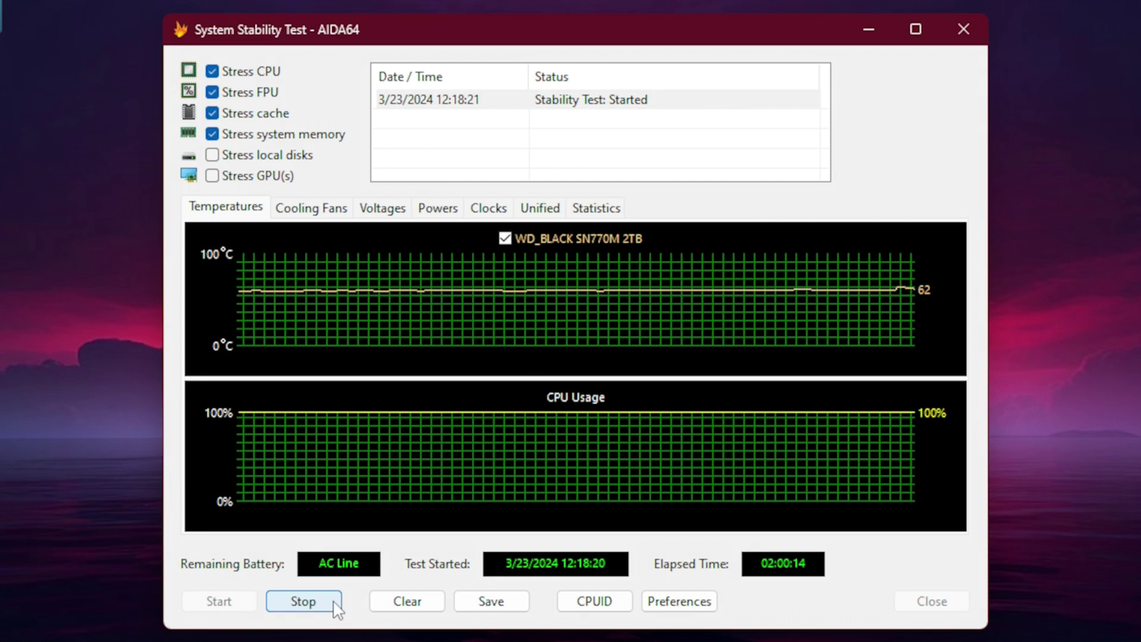
left_click(328, 603)
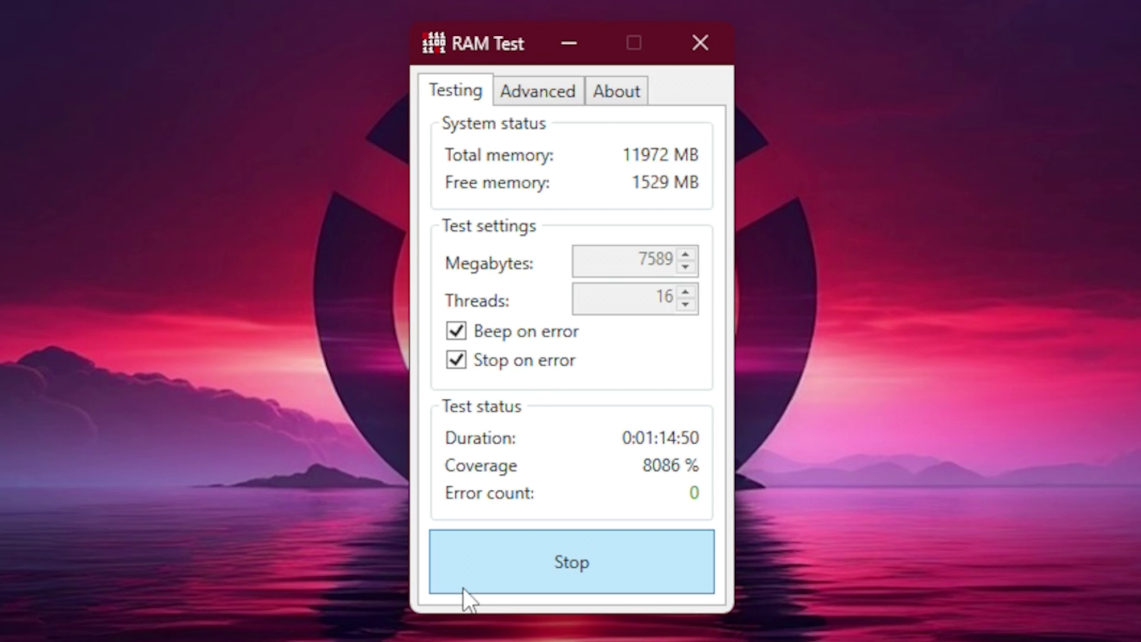
left_click(461, 586)
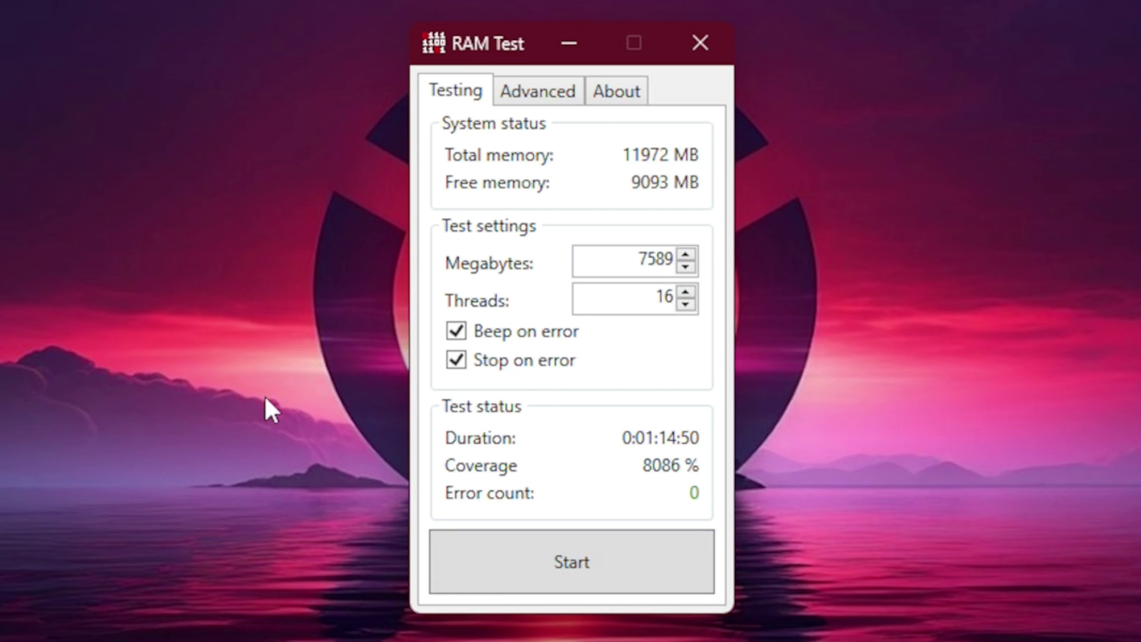